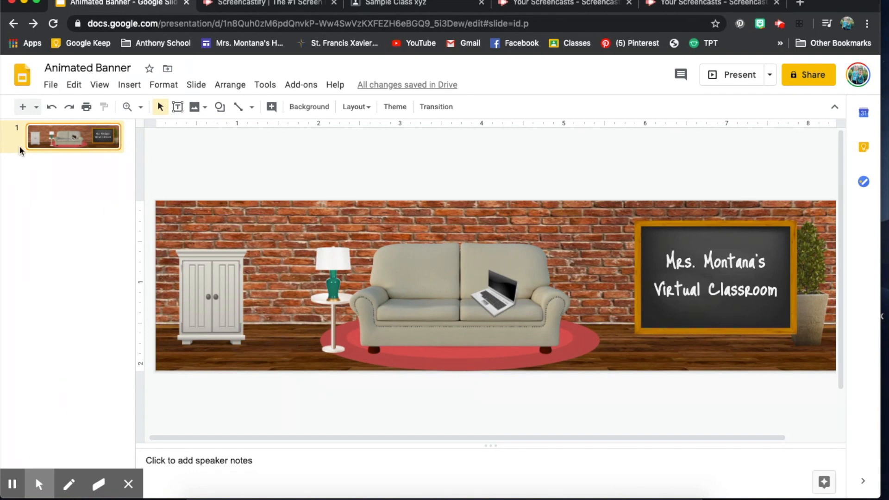
# - Duplicate the banner slide and select the copy as slide 2
pyautogui.rightClick(62, 137)
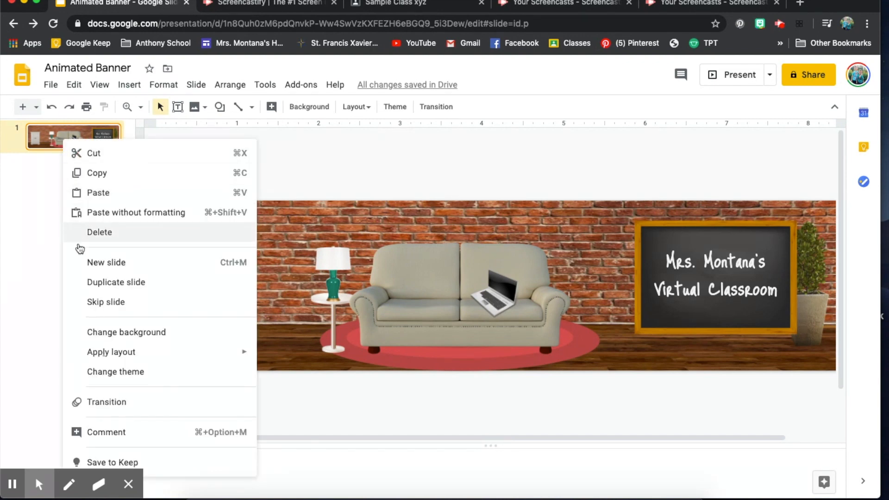
pyautogui.click(90, 285)
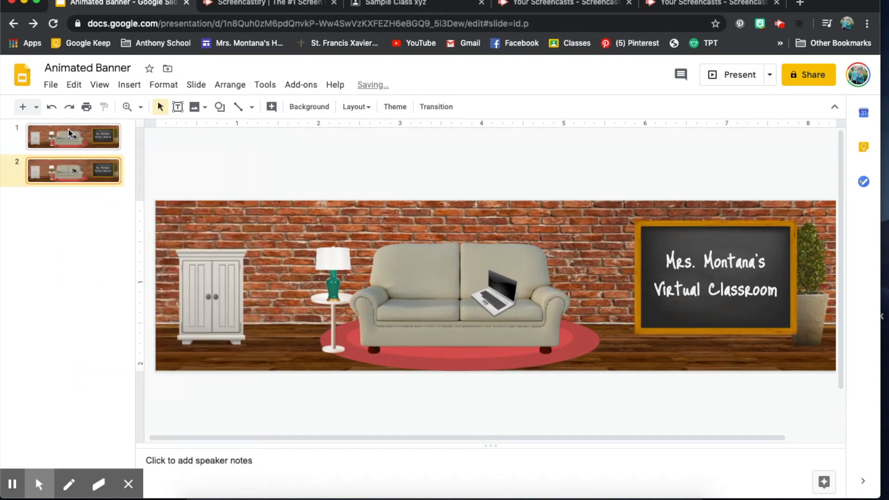
pyautogui.click(68, 129)
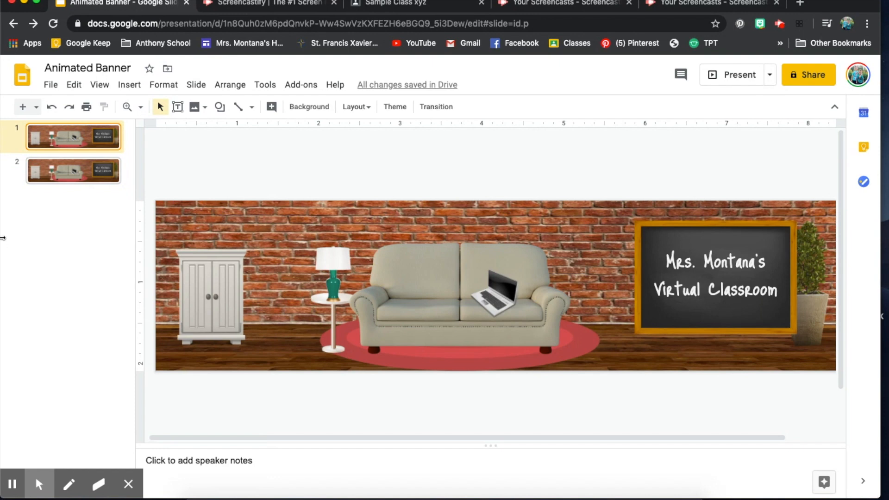
pyautogui.click(82, 172)
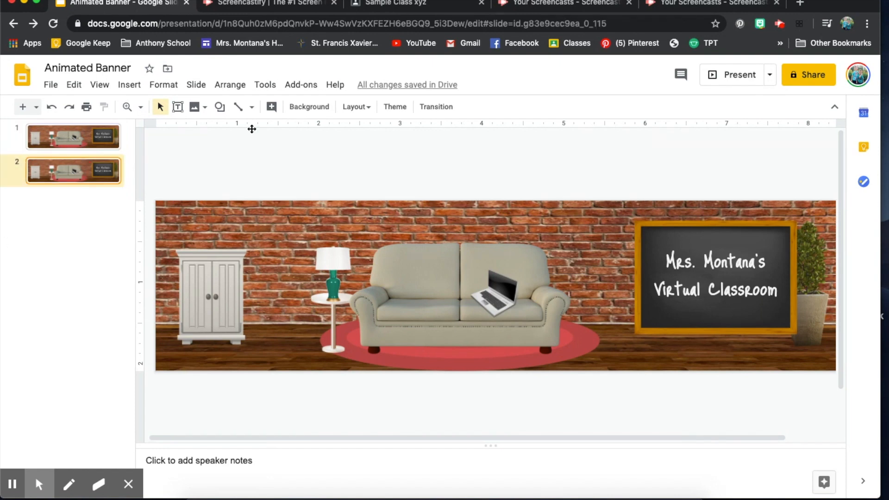
# - Insert the waving "hey" Bitmoji from the Bitmoji extension's recent stickers onto slide 2
pyautogui.click(780, 24)
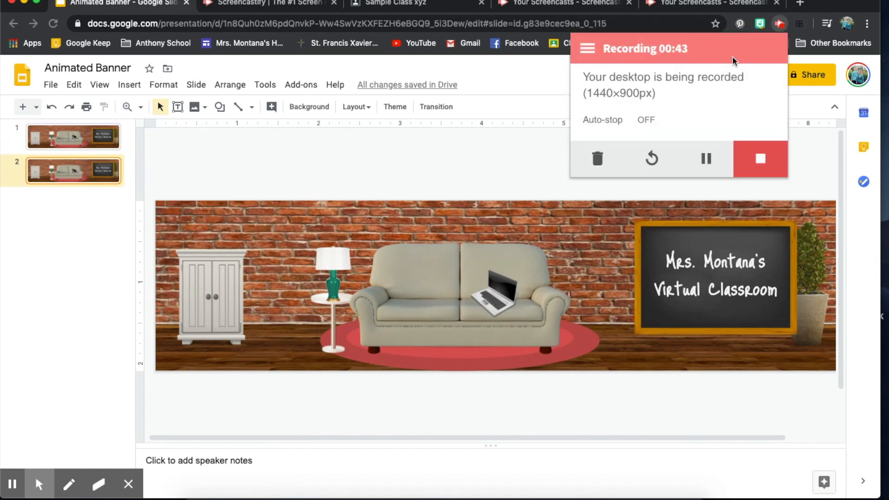
pyautogui.click(760, 24)
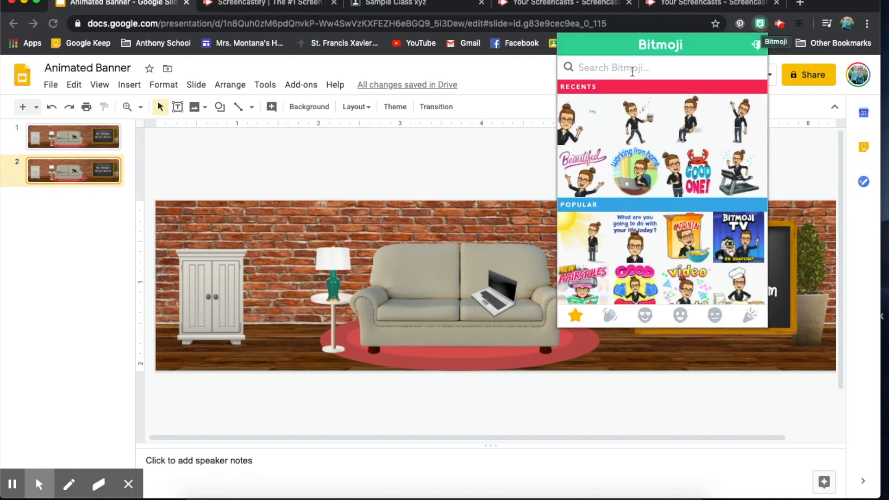
pyautogui.click(574, 131)
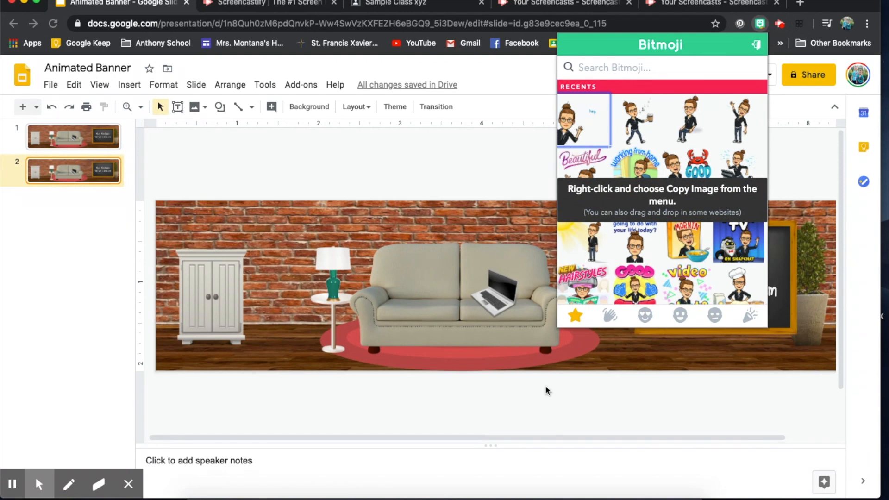
pyautogui.moveTo(571, 137); pyautogui.dragTo(163, 314)
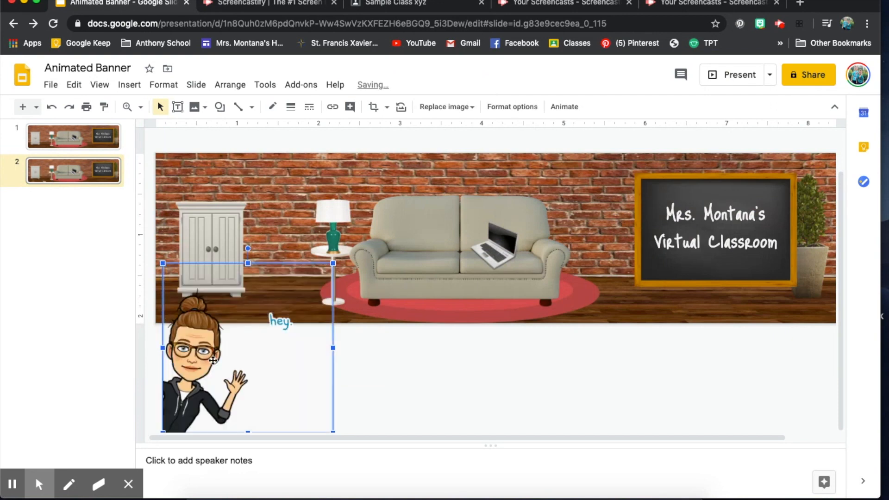
# - Shrink the waving Bitmoji and position it at the slide's left edge, partly in front of the white cabinet
pyautogui.moveTo(333, 430); pyautogui.dragTo(278, 378)
pyautogui.moveTo(185, 345); pyautogui.dragTo(175, 271)
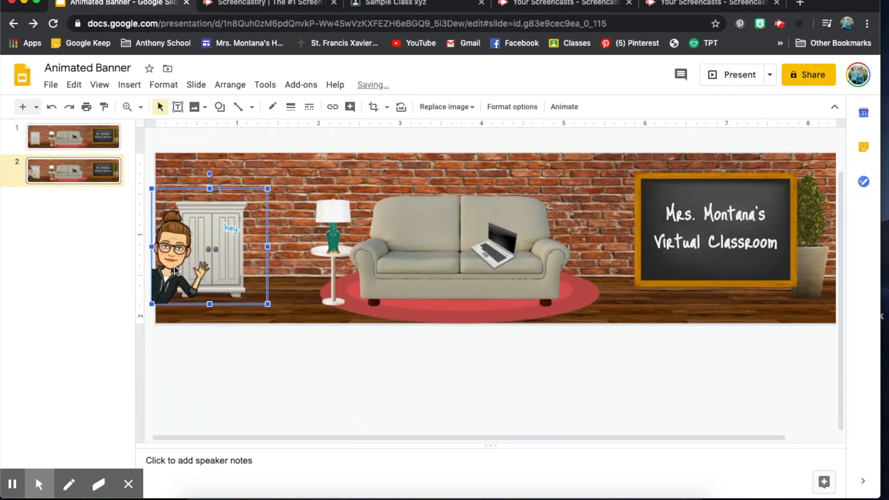
pyautogui.rightClick(180, 254)
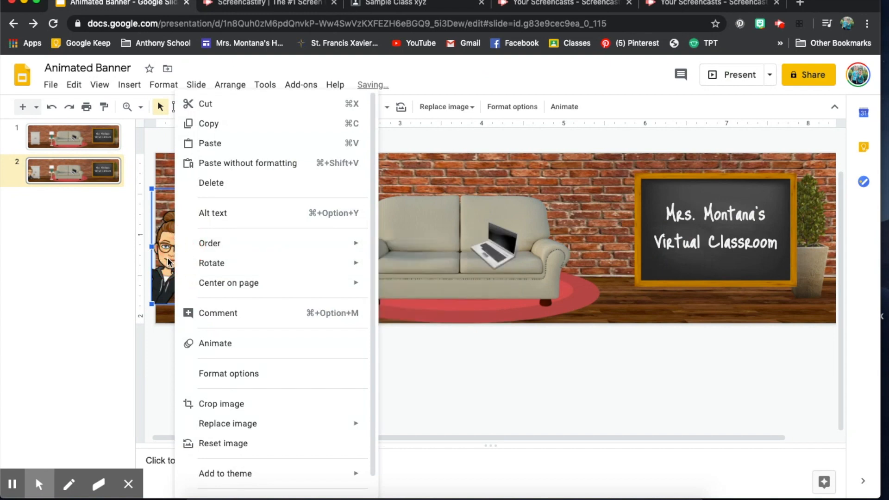
pyautogui.click(170, 260)
pyautogui.moveTo(170, 261); pyautogui.dragTo(172, 254)
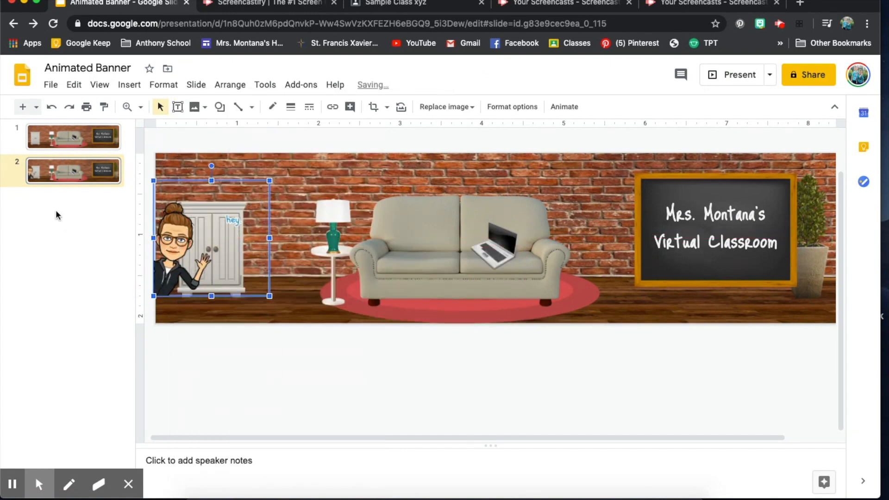
# - Duplicate slide 2 and delete the waving Bitmoji from the copy
pyautogui.click(53, 178)
pyautogui.rightClick(52, 177)
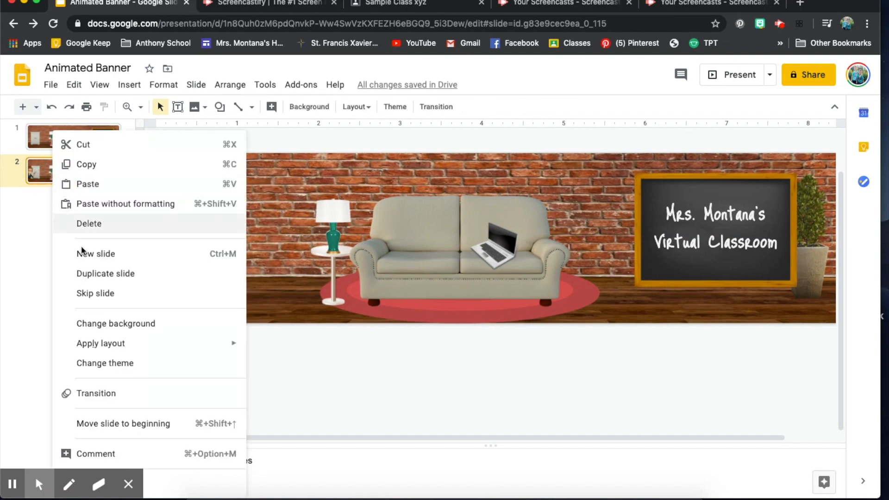
pyautogui.click(102, 273)
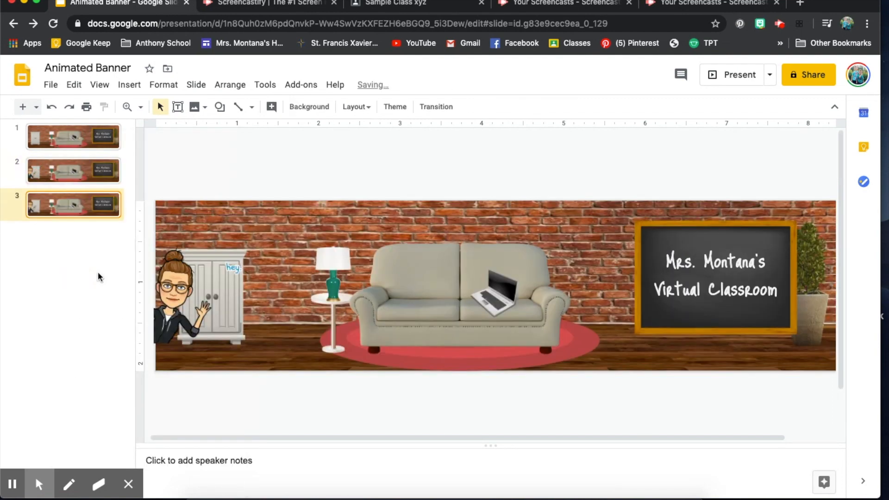
pyautogui.click(173, 316)
pyautogui.press('BackSpace')
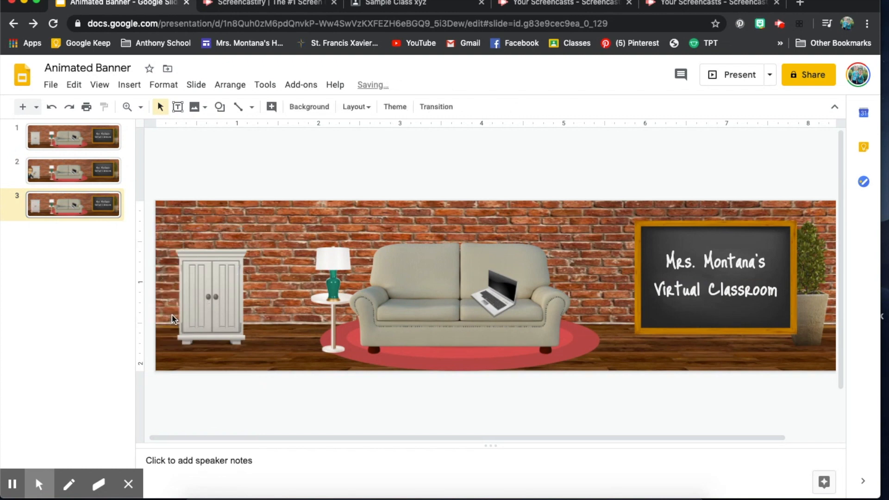
# - Add the Bitmoji walking with a coffee cup to slide 3, shrunk and placed in front of the white cabinet
pyautogui.click(759, 24)
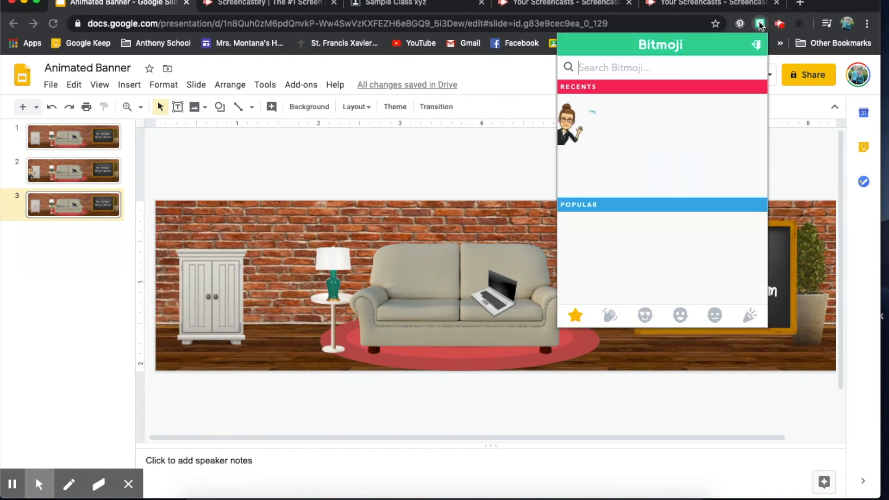
pyautogui.moveTo(637, 112); pyautogui.dragTo(216, 324)
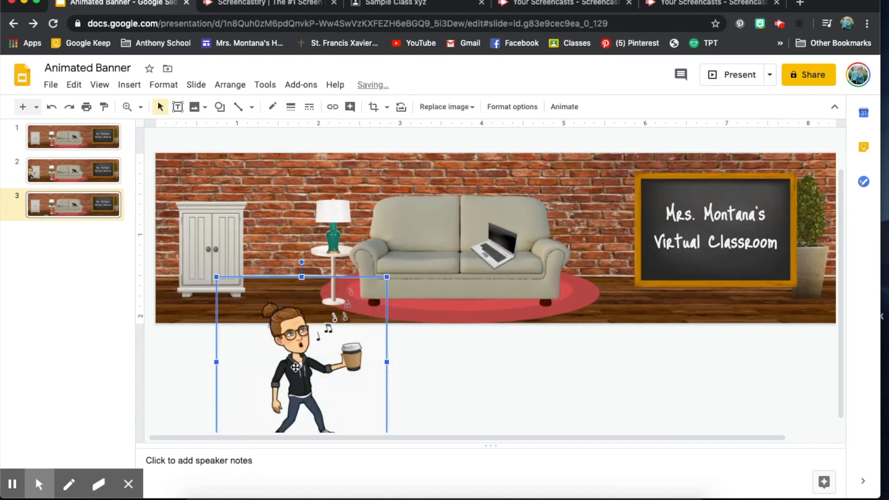
pyautogui.moveTo(277, 365); pyautogui.dragTo(221, 249)
pyautogui.moveTo(330, 161); pyautogui.dragTo(295, 196)
pyautogui.moveTo(224, 285); pyautogui.dragTo(204, 270)
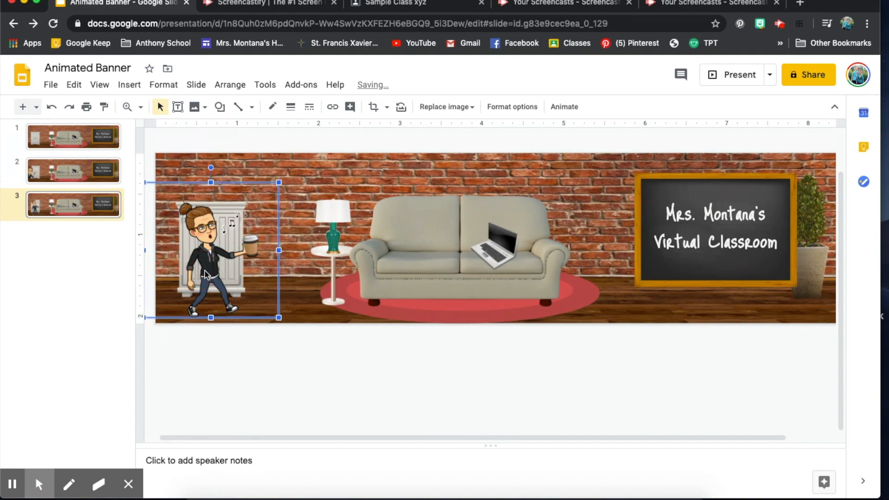
# - Duplicate slide 3 and move the walking Bitmoji to the right, between the cabinet and the lamp
pyautogui.click(76, 210)
pyautogui.rightClick(76, 210)
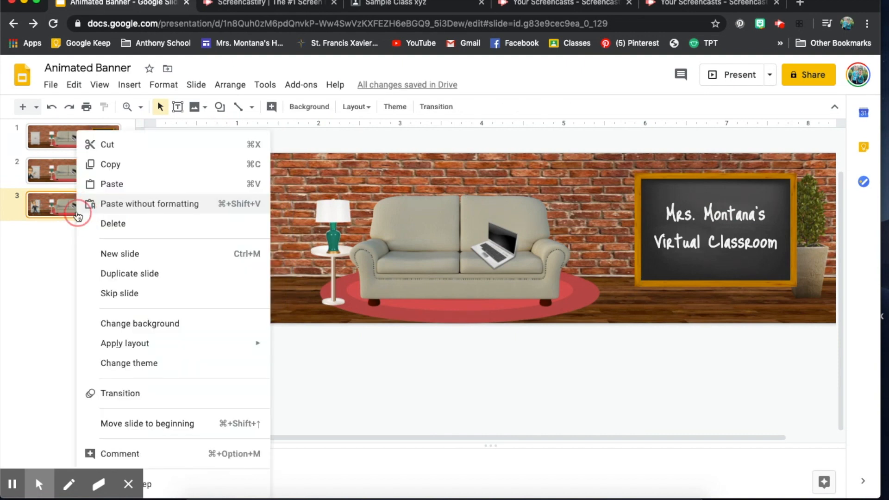
pyautogui.click(114, 272)
pyautogui.moveTo(213, 309); pyautogui.dragTo(255, 316)
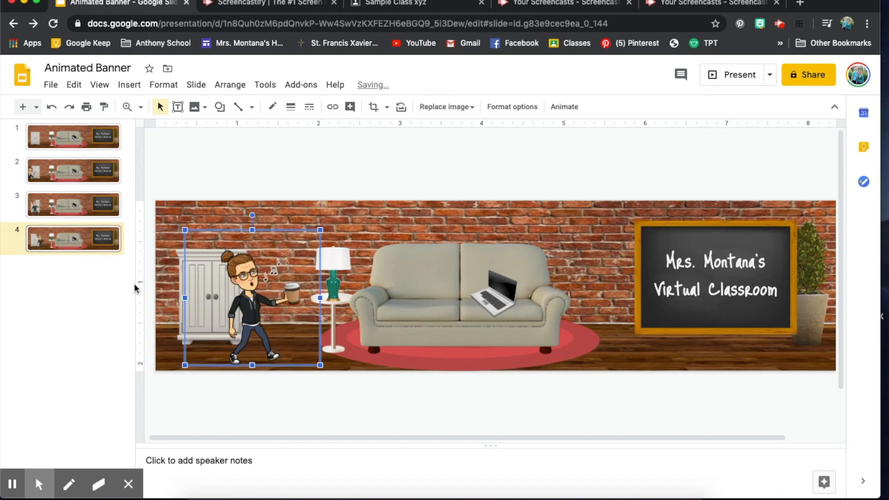
# - Duplicate slide 4 and move the walking Bitmoji further right, just in front of the lamp table
pyautogui.rightClick(73, 235)
pyautogui.click(114, 271)
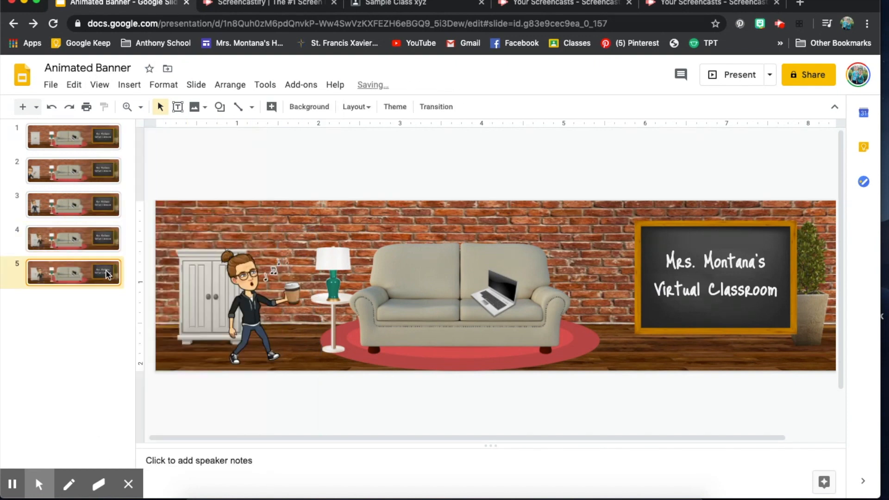
pyautogui.moveTo(247, 295); pyautogui.dragTo(296, 296)
# - Duplicate slide 5 and move the walking Bitmoji to the left end of the sofa
pyautogui.rightClick(70, 273)
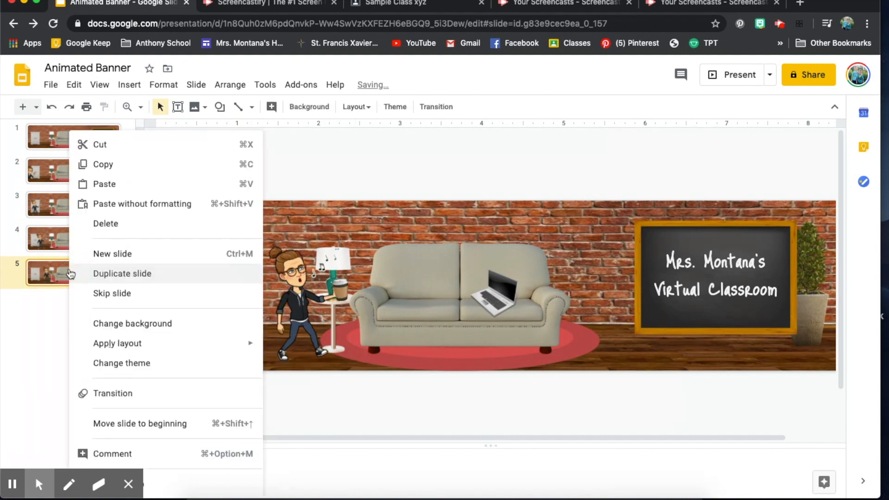
pyautogui.click(113, 272)
pyautogui.moveTo(280, 292); pyautogui.dragTo(375, 301)
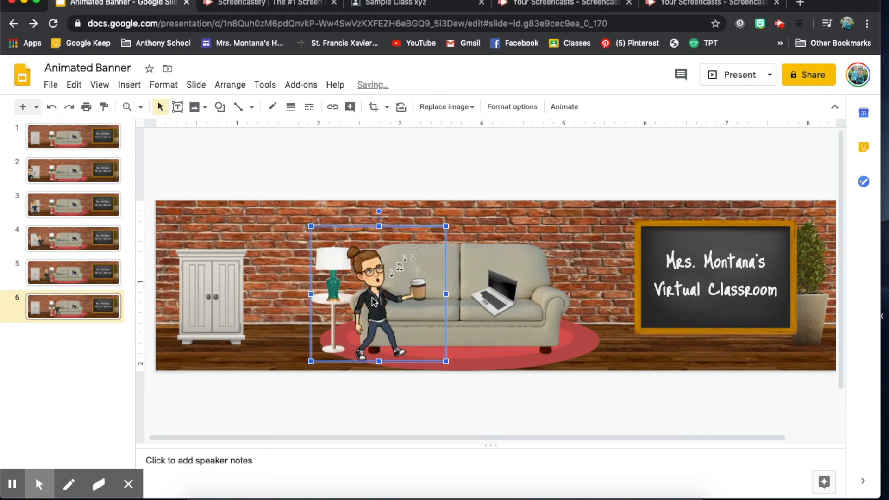
# - Duplicate slide 6 and delete the walking Bitmoji from the copy
pyautogui.rightClick(72, 311)
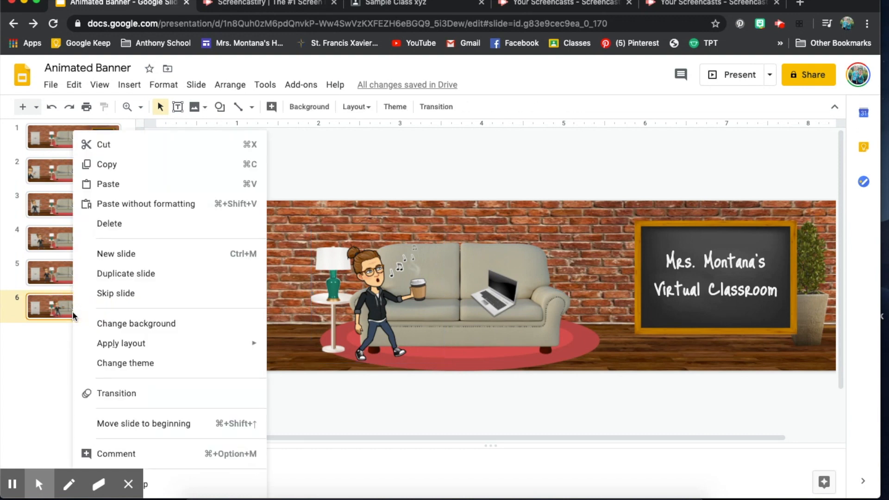
pyautogui.click(107, 271)
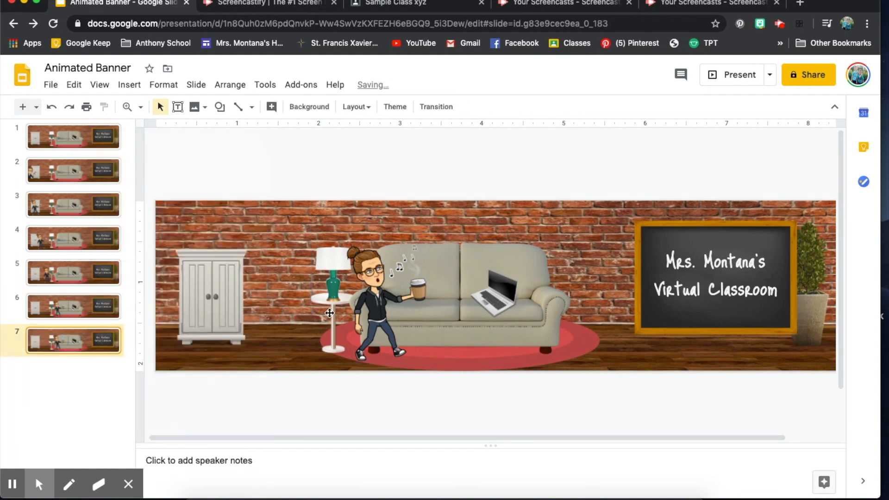
pyautogui.click(374, 303)
pyautogui.press('Delete')
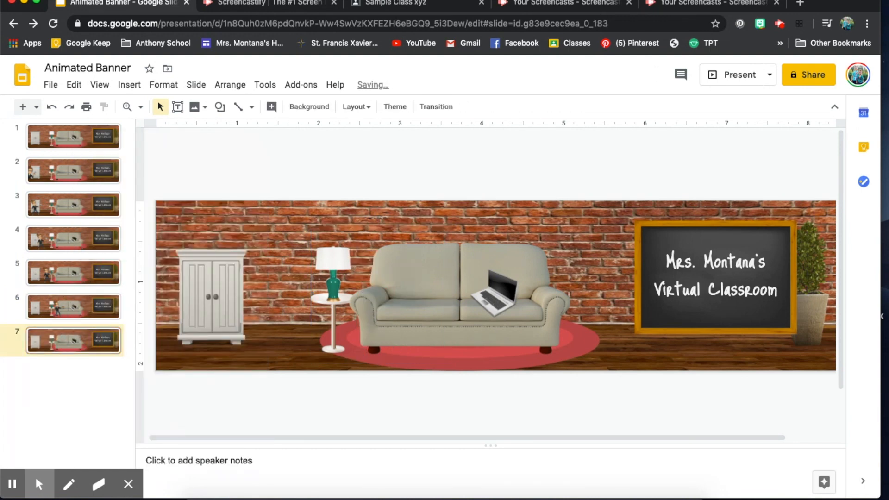
# - Insert the sitting Bitmoji from the recent stickers onto slide 7 and flip it horizontally
pyautogui.click(760, 23)
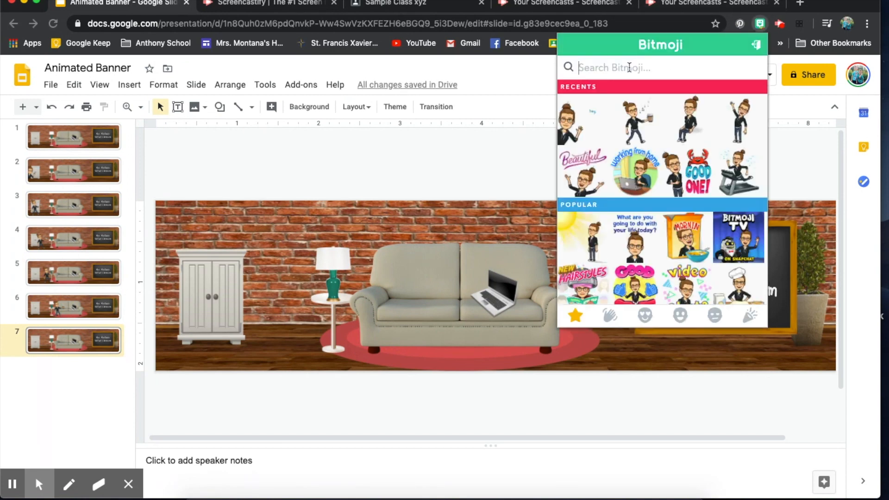
pyautogui.click(687, 135)
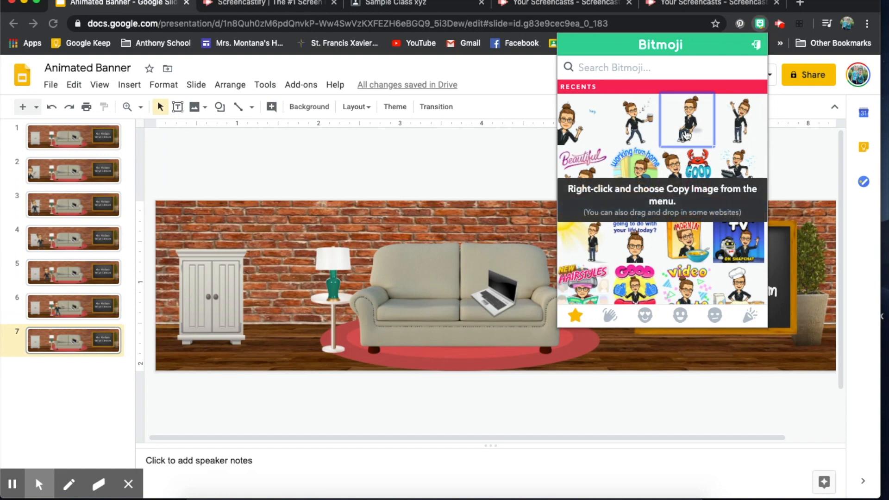
pyautogui.moveTo(685, 131); pyautogui.dragTo(436, 294)
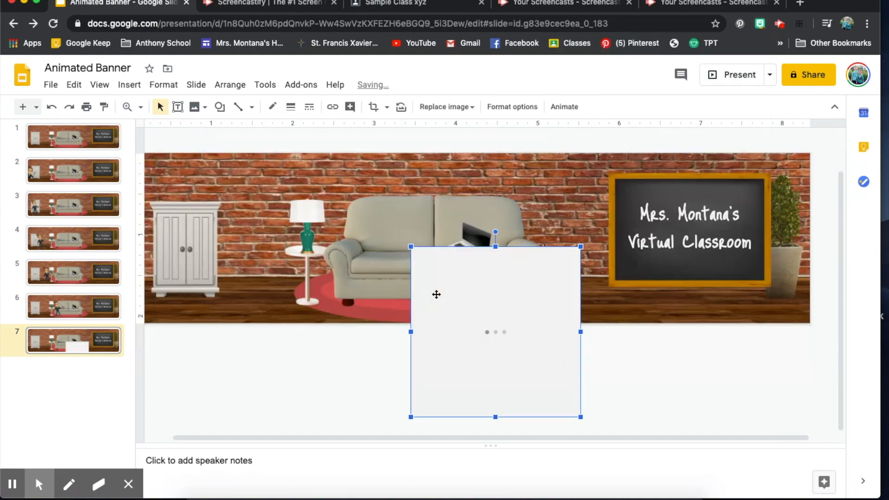
pyautogui.rightClick(481, 339)
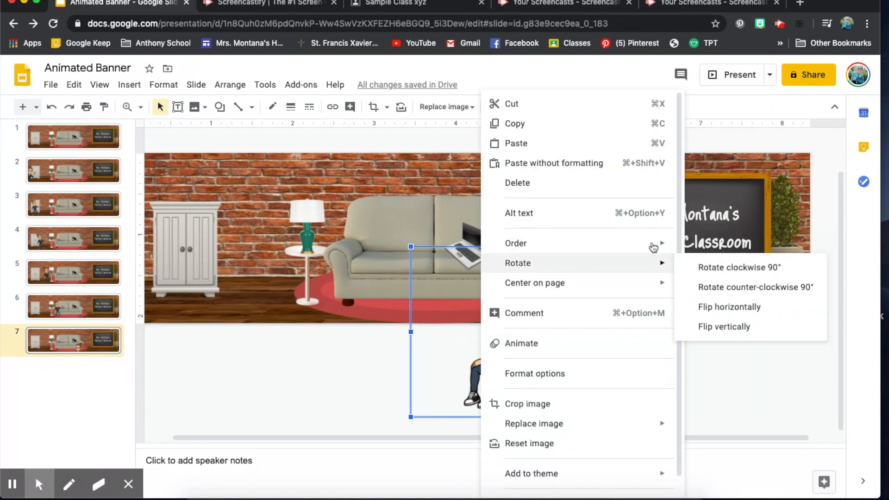
pyautogui.click(728, 306)
# - Shrink the sitting Bitmoji and seat it on the sofa's left cushion beside the laptop
pyautogui.moveTo(485, 355); pyautogui.dragTo(394, 258)
pyautogui.moveTo(489, 320); pyautogui.dragTo(478, 308)
pyautogui.moveTo(414, 251); pyautogui.dragTo(424, 253)
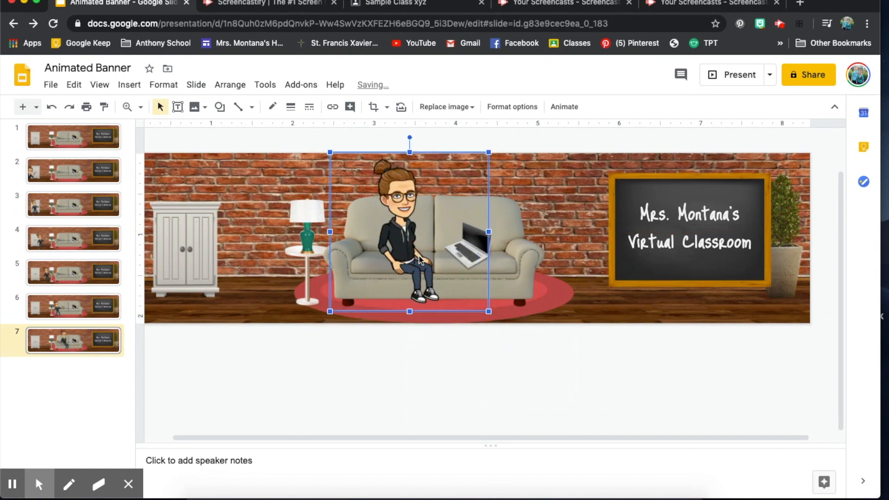
pyautogui.moveTo(488, 310); pyautogui.dragTo(479, 302)
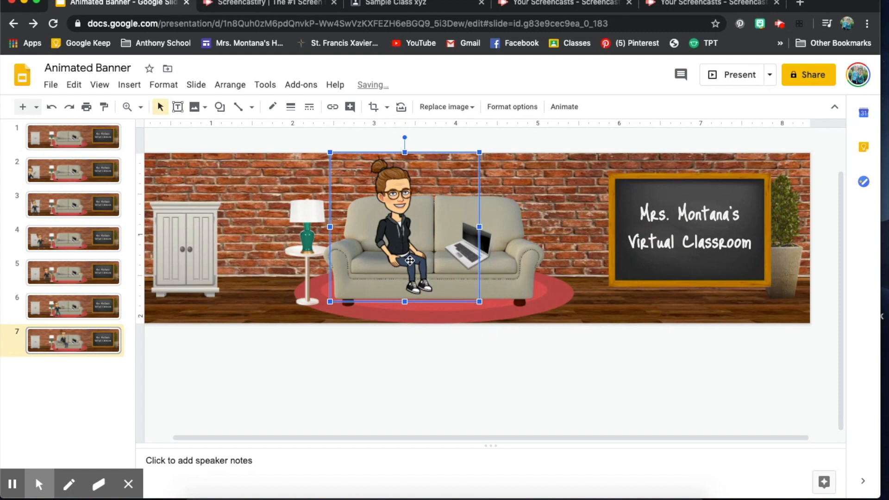
pyautogui.moveTo(14, 491)
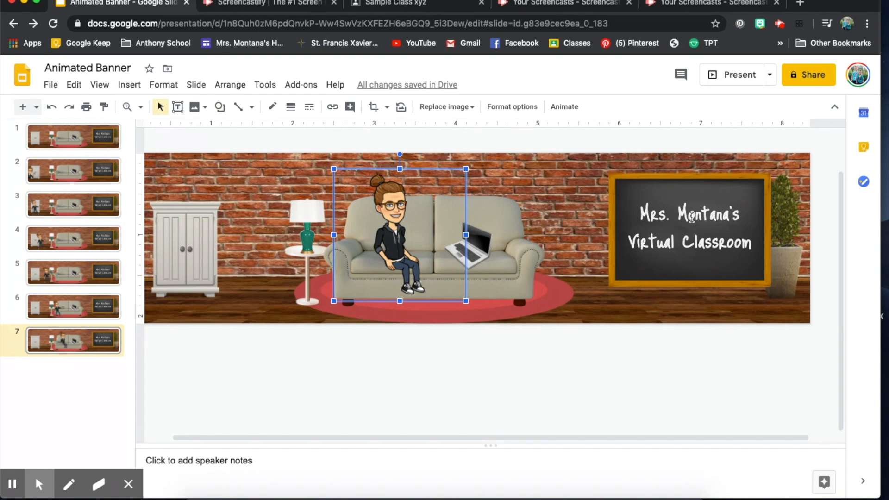
# - Duplicate slide 7 and delete the sitting Bitmoji from the copy
pyautogui.rightClick(70, 346)
pyautogui.click(94, 273)
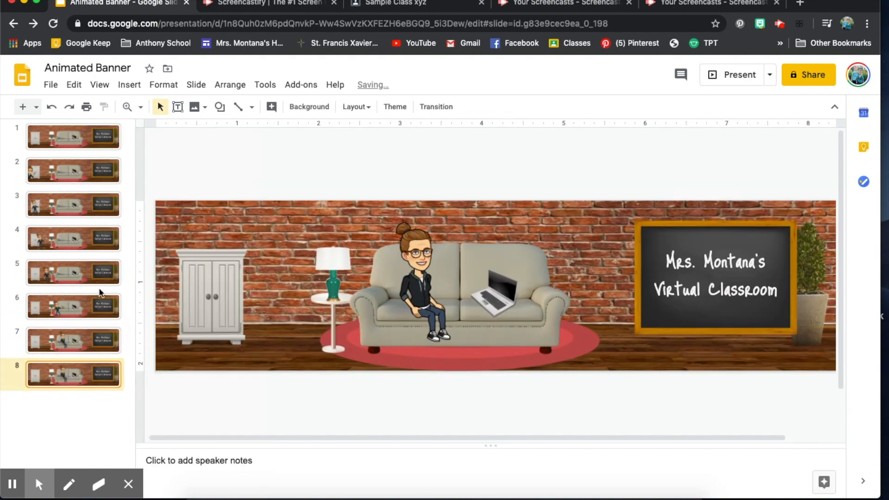
pyautogui.click(399, 304)
pyautogui.press('Delete')
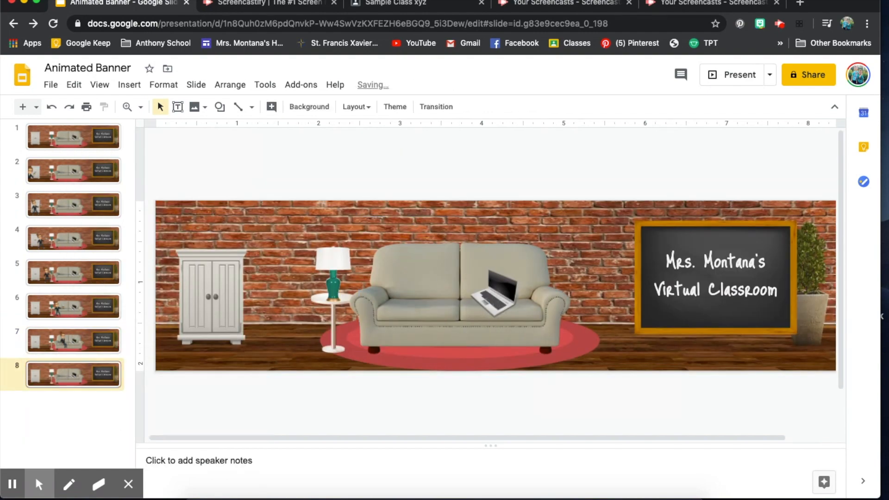
# - Search Bitmoji for "WALK" and insert the striding Bitmoji with the raised fist onto slide 8
pyautogui.click(760, 24)
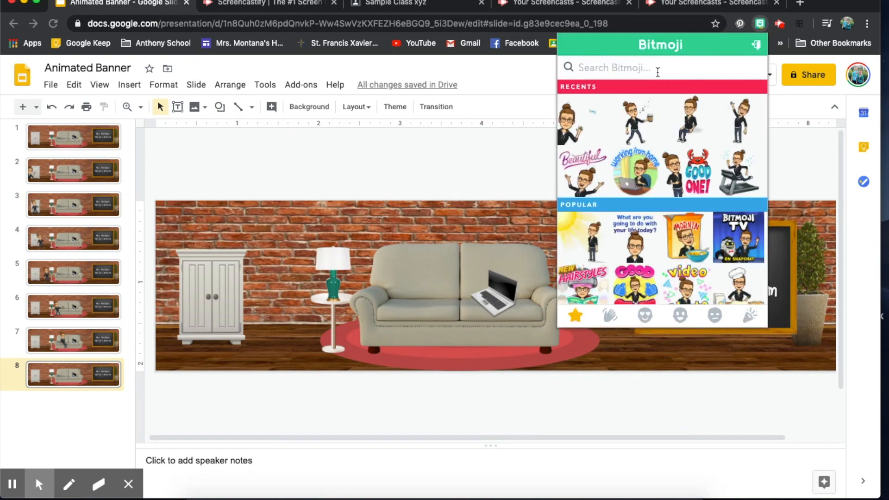
pyautogui.write('WALK')
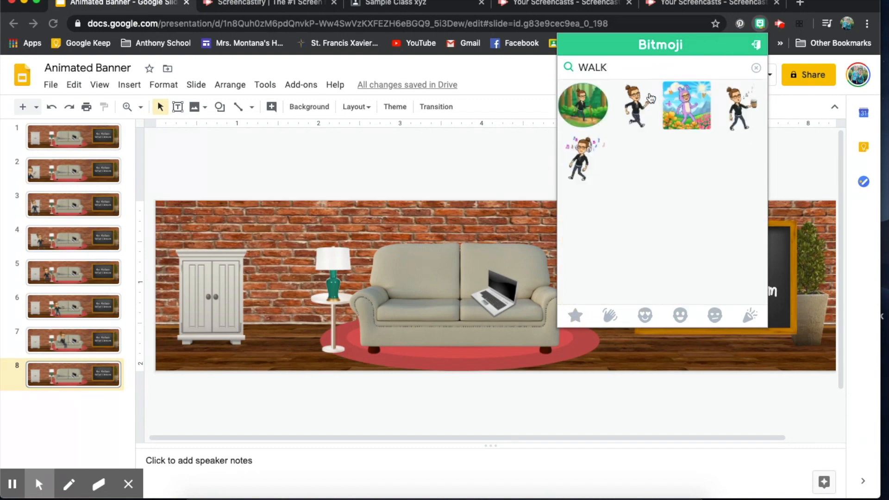
pyautogui.moveTo(635, 108); pyautogui.dragTo(491, 339)
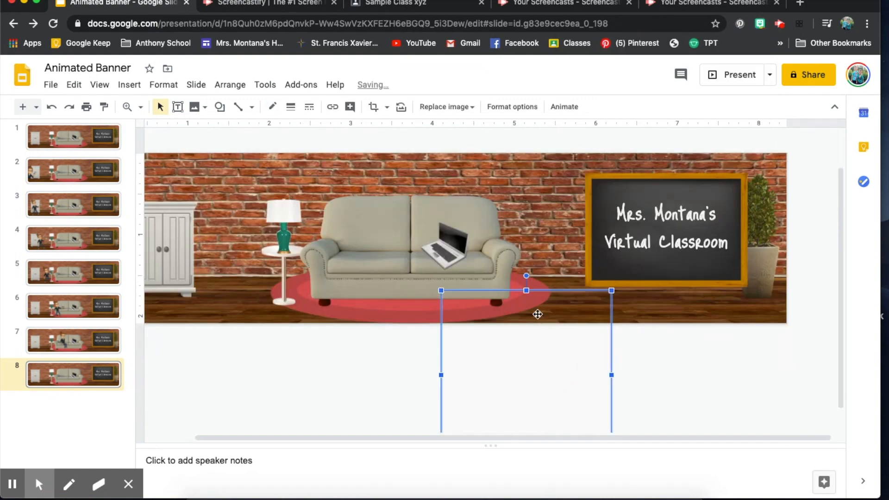
# - Shrink the striding Bitmoji and place it in front of the sofa's right cushion, over the laptop
pyautogui.moveTo(555, 345); pyautogui.dragTo(575, 187)
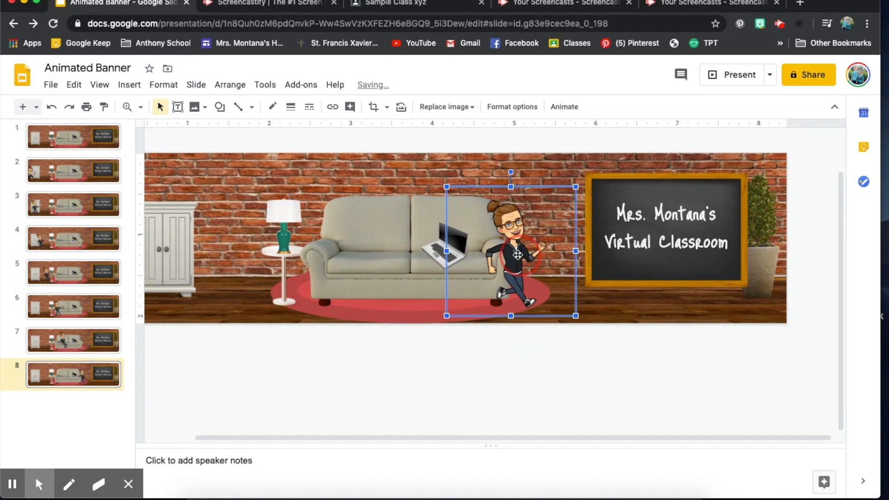
pyautogui.moveTo(520, 255); pyautogui.dragTo(514, 253)
pyautogui.moveTo(571, 185); pyautogui.dragTo(581, 175)
pyautogui.moveTo(489, 248); pyautogui.dragTo(448, 253)
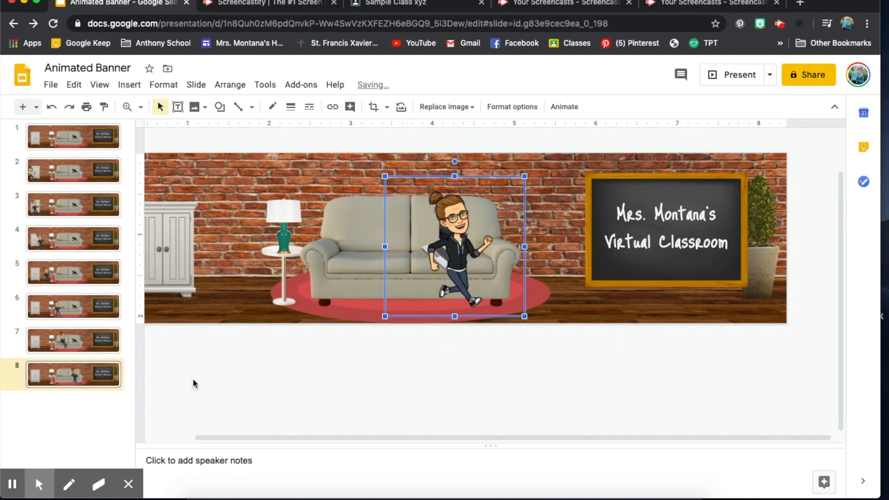
# - Duplicate slide 8 and move the Bitmoji on the copy right to the sofa's right arm
pyautogui.rightClick(103, 376)
pyautogui.click(158, 274)
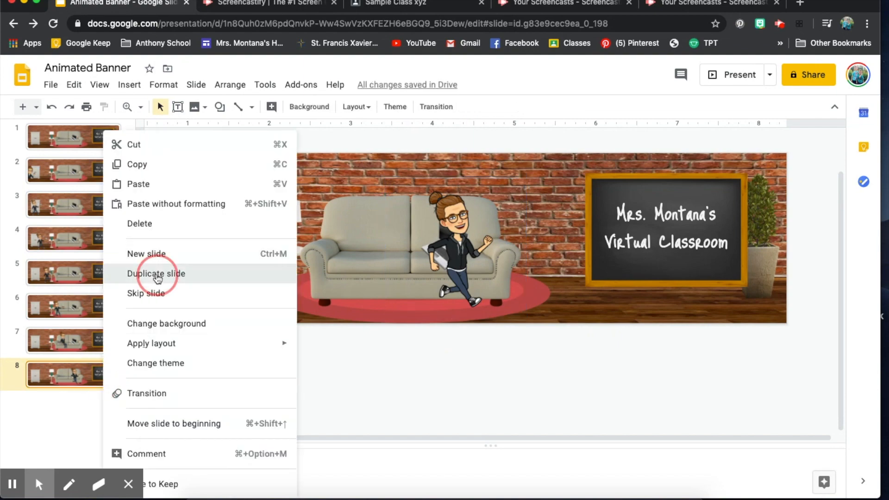
pyautogui.moveTo(503, 307); pyautogui.dragTo(557, 306)
# - Duplicate slide 9 and move the Bitmoji on the copy right to the chalkboard's left edge
pyautogui.rightClick(86, 415)
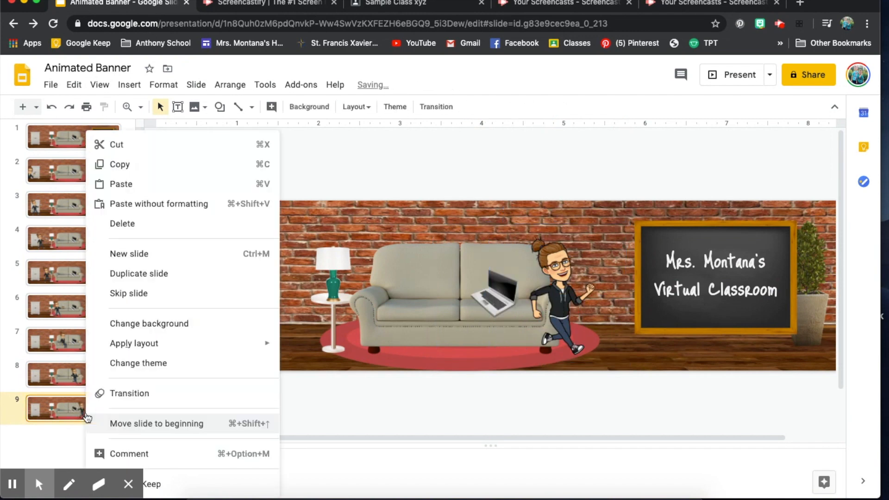
pyautogui.click(134, 273)
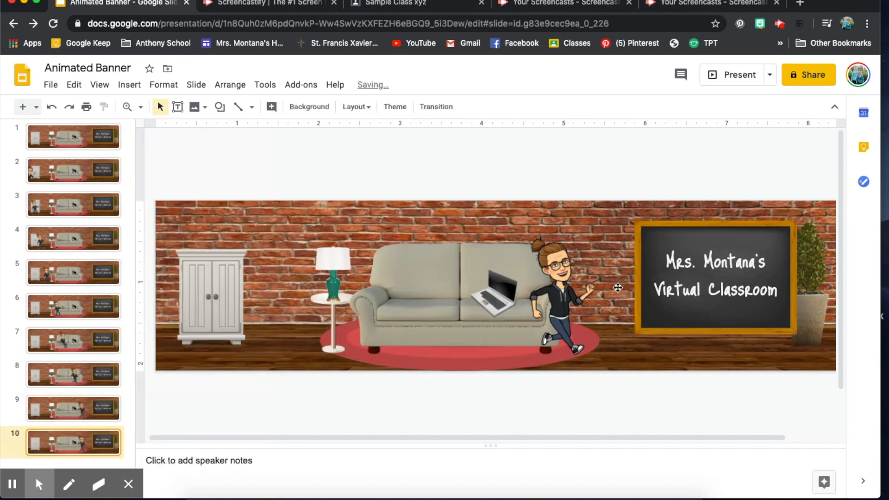
pyautogui.moveTo(570, 304); pyautogui.dragTo(619, 305)
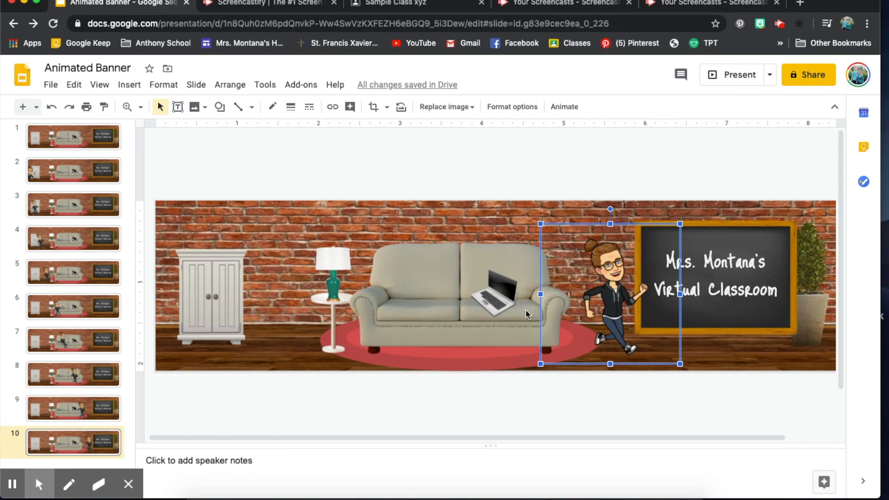
# - Duplicate slide 10 and delete the Bitmoji and the chalkboard text from the copy
pyautogui.rightClick(67, 449)
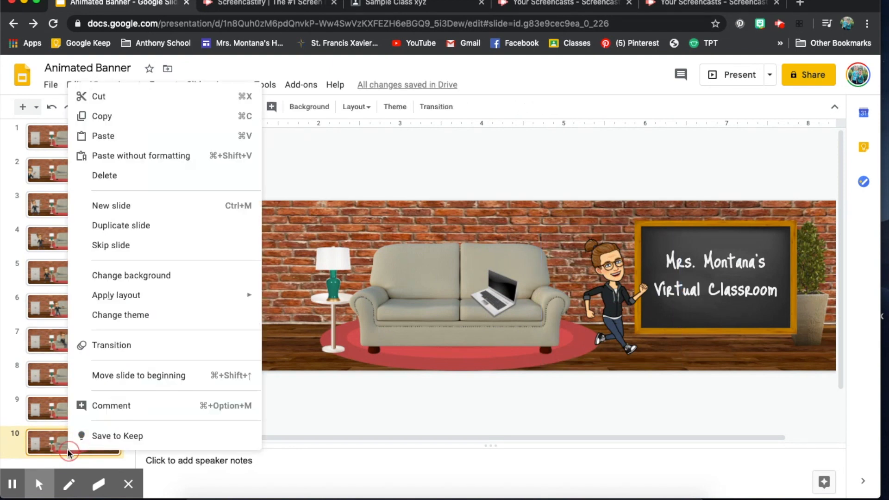
pyautogui.click(143, 232)
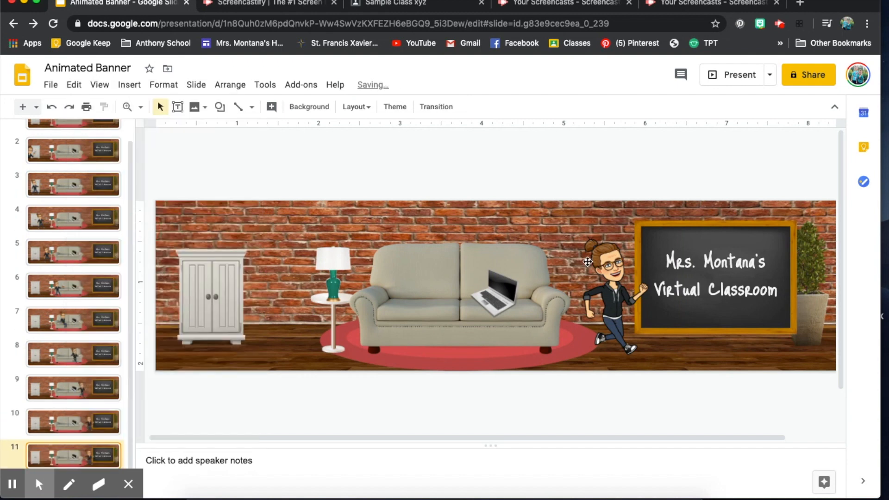
pyautogui.click(631, 290)
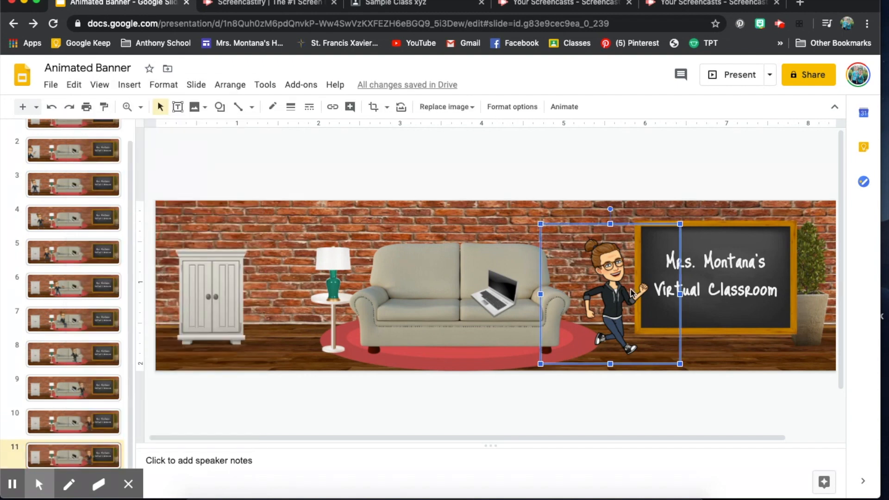
pyautogui.press('Delete')
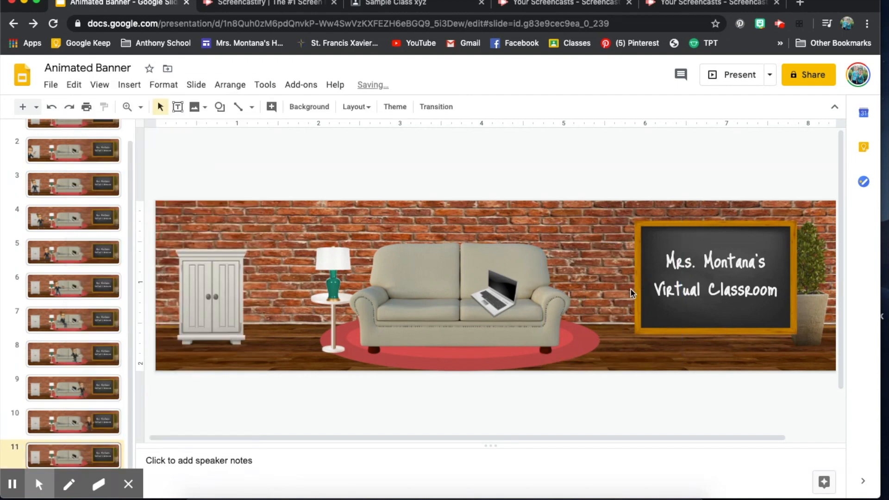
pyautogui.click(698, 260)
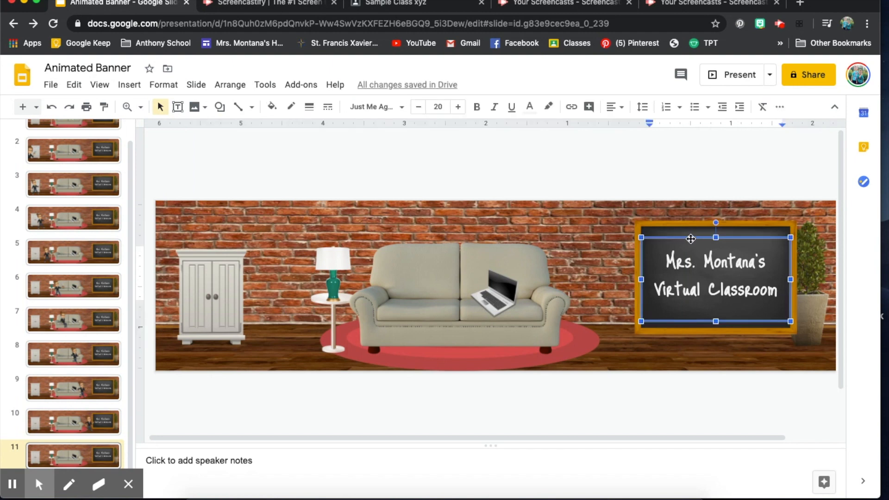
pyautogui.press('Delete')
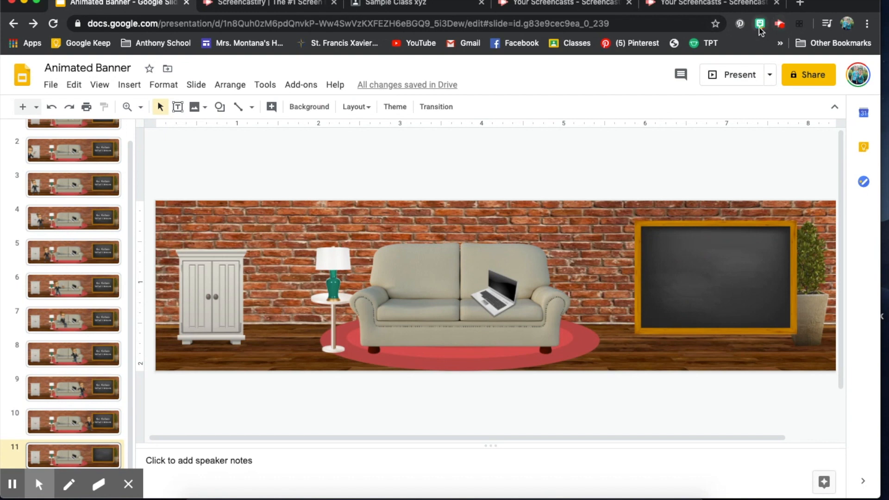
# - Search Bitmoji for "SPRAY" and insert the Bitmoji spraying pink paint onto slide 11
pyautogui.click(759, 24)
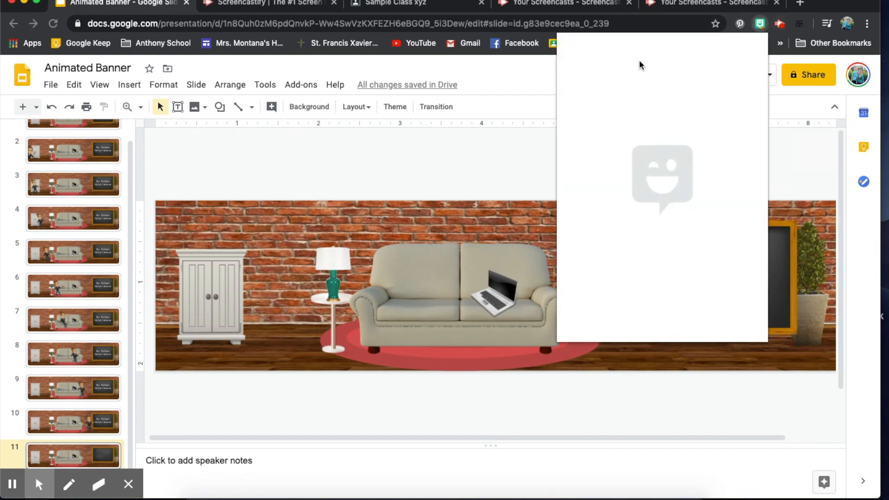
pyautogui.write('SPRAY')
pyautogui.click(589, 107)
pyautogui.moveTo(576, 108); pyautogui.dragTo(509, 322)
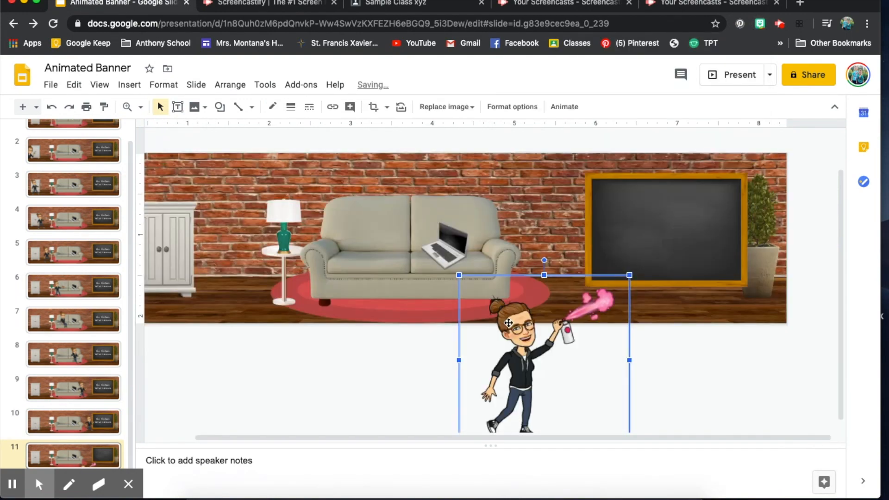
# - Shrink the spraying Bitmoji and place it at the chalkboard's left edge with the paint over the board
pyautogui.moveTo(530, 373); pyautogui.dragTo(567, 258)
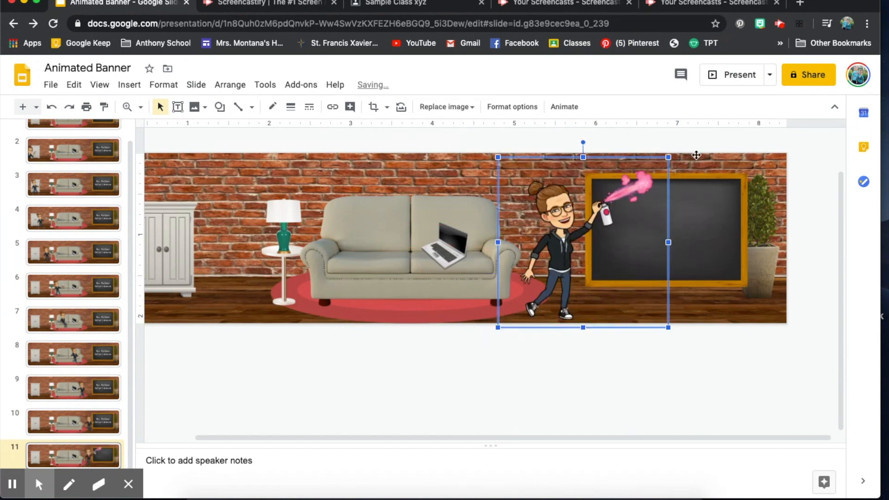
pyautogui.moveTo(668, 158); pyautogui.dragTo(635, 192)
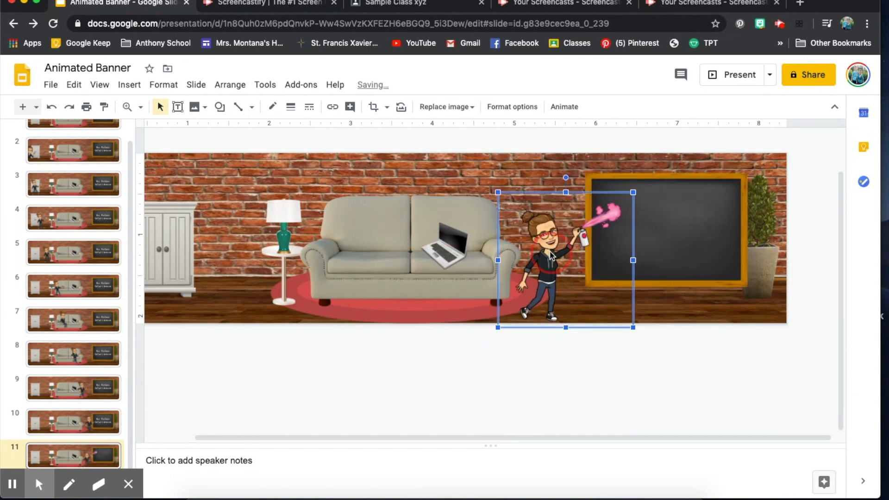
pyautogui.moveTo(548, 257); pyautogui.dragTo(577, 238)
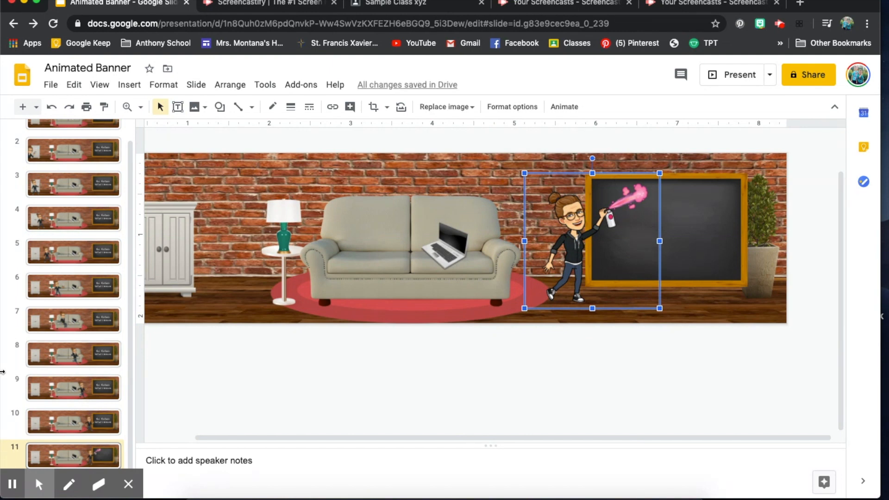
pyautogui.click(42, 482)
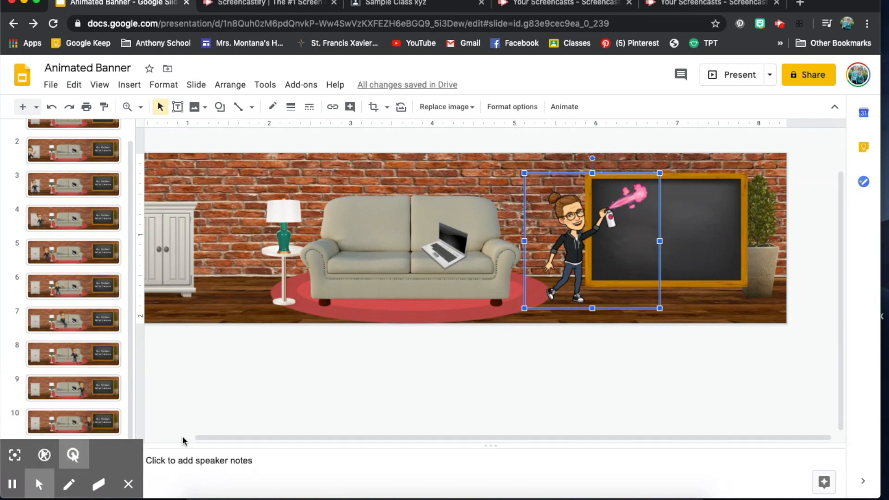
pyautogui.click(191, 401)
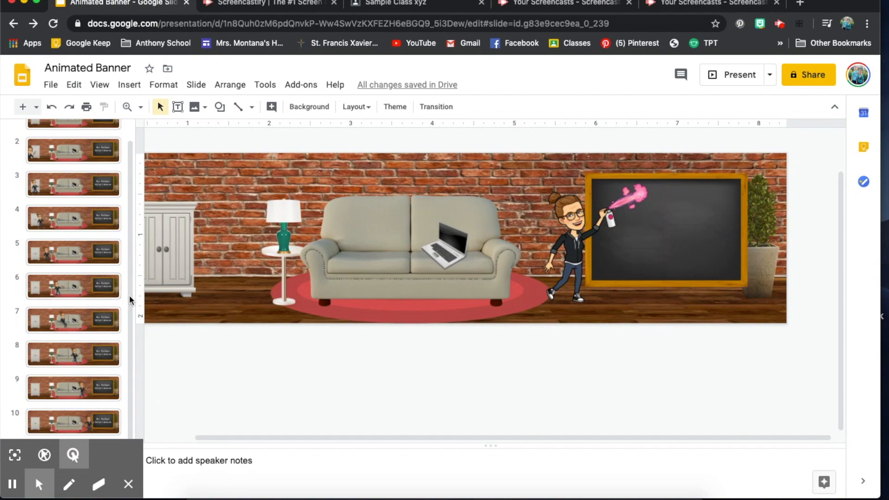
# - Duplicate slide 11 and nudge the spraying Bitmoji slightly right on the copy
pyautogui.rightClick(77, 448)
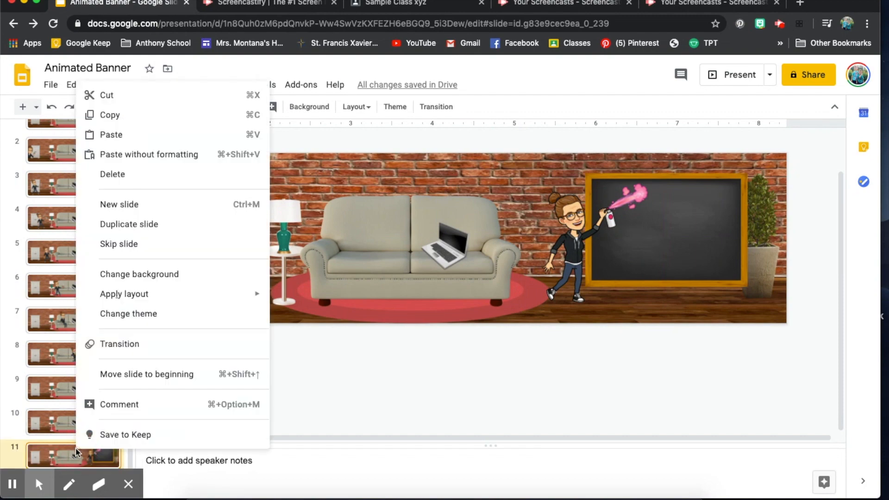
pyautogui.click(121, 224)
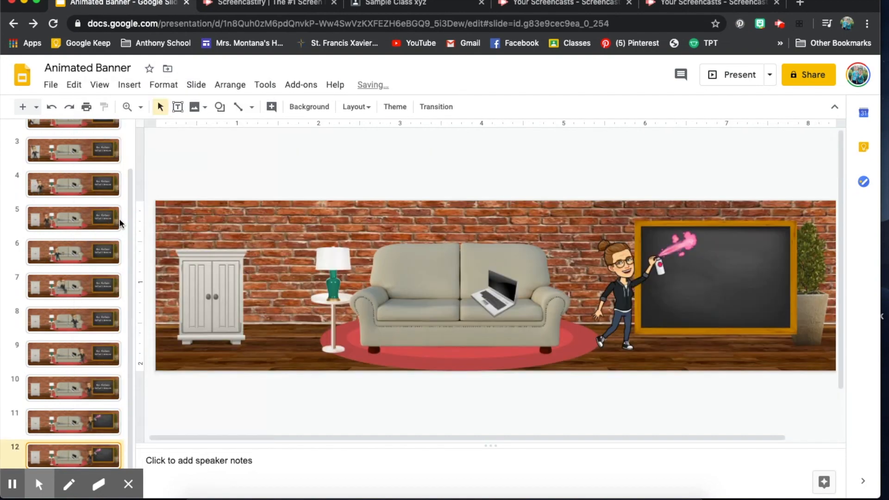
pyautogui.moveTo(634, 289); pyautogui.dragTo(640, 291)
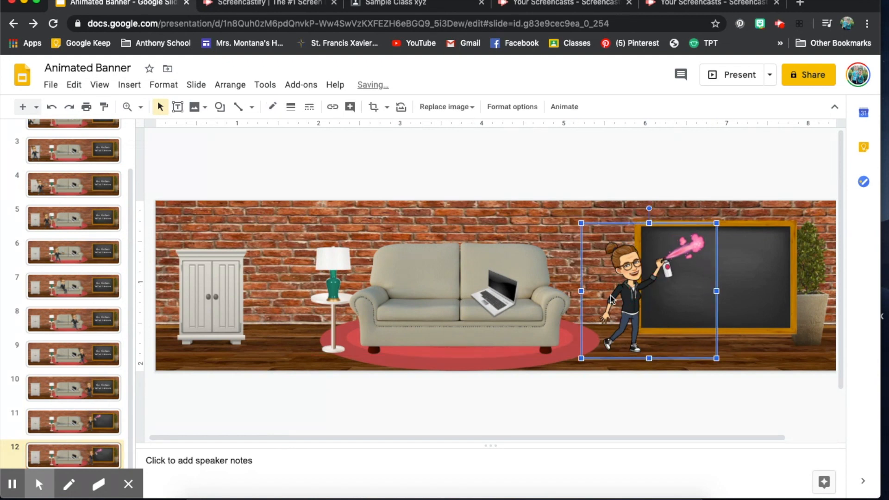
# - Duplicate slide 12 and shift the spraying Bitmoji a little right and down on the copy
pyautogui.rightClick(100, 452)
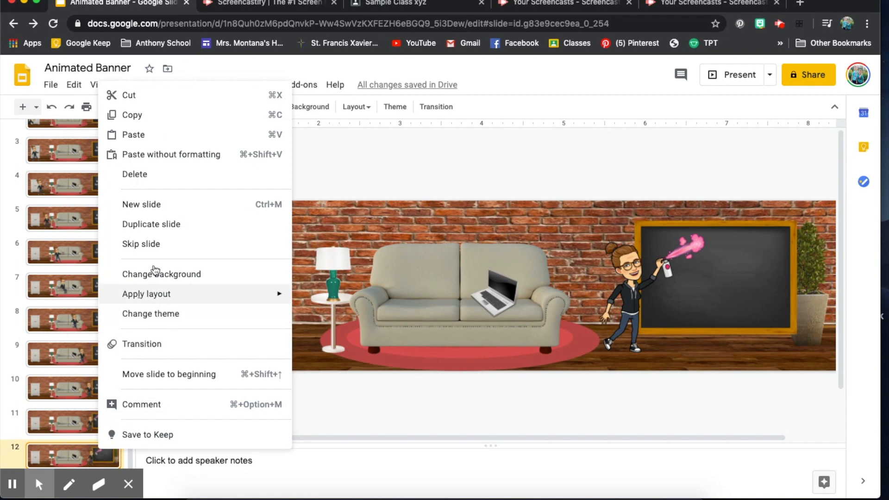
pyautogui.click(157, 223)
pyautogui.moveTo(632, 295); pyautogui.dragTo(642, 299)
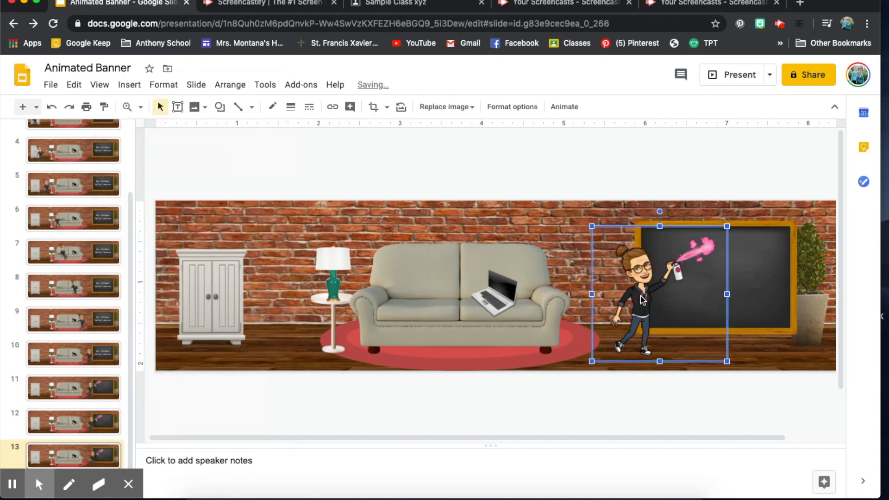
# - Duplicate slide 13 and crop the spray can and pink paint off the Bitmoji on the copy
pyautogui.rightClick(75, 454)
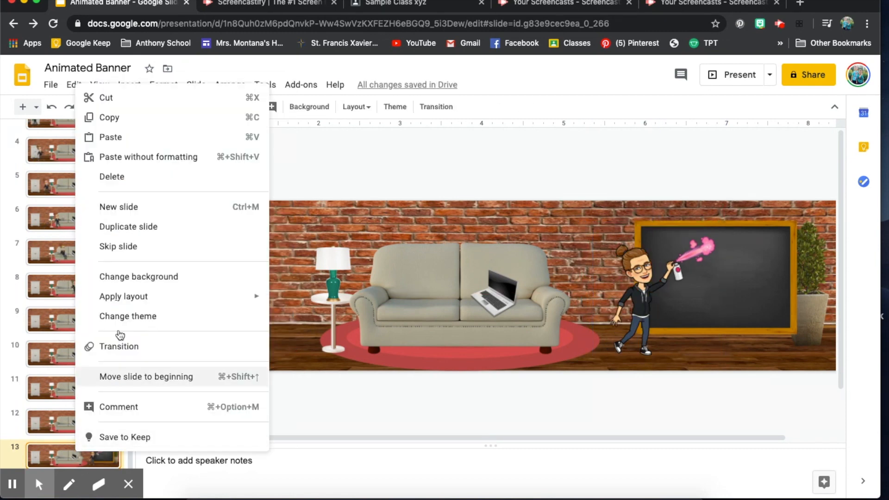
pyautogui.click(137, 226)
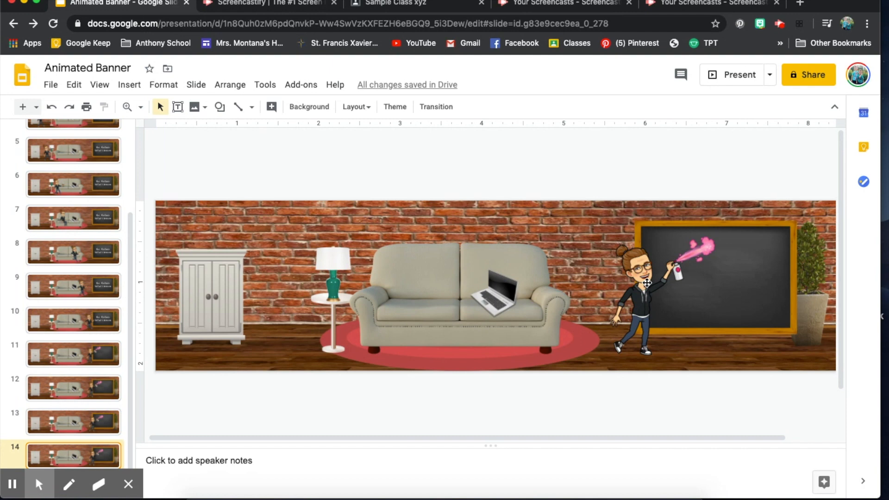
pyautogui.rightClick(647, 283)
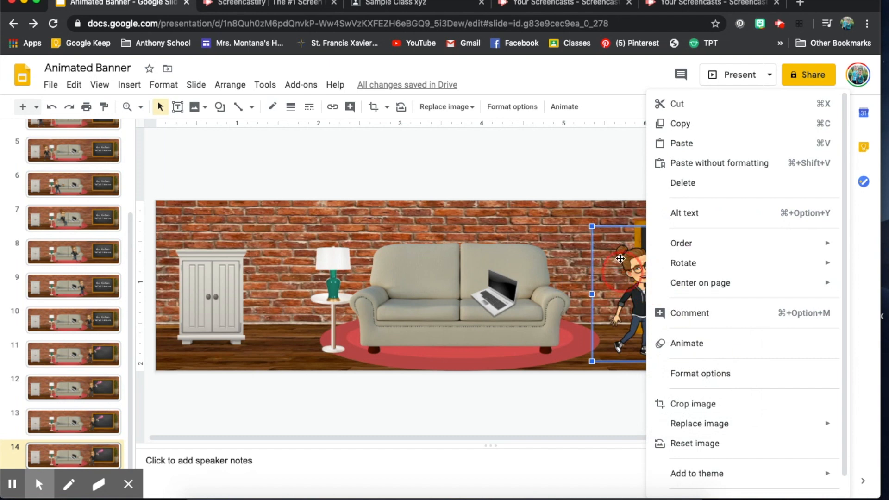
pyautogui.click(621, 271)
pyautogui.doubleClick(706, 280)
pyautogui.moveTo(716, 295); pyautogui.dragTo(674, 304)
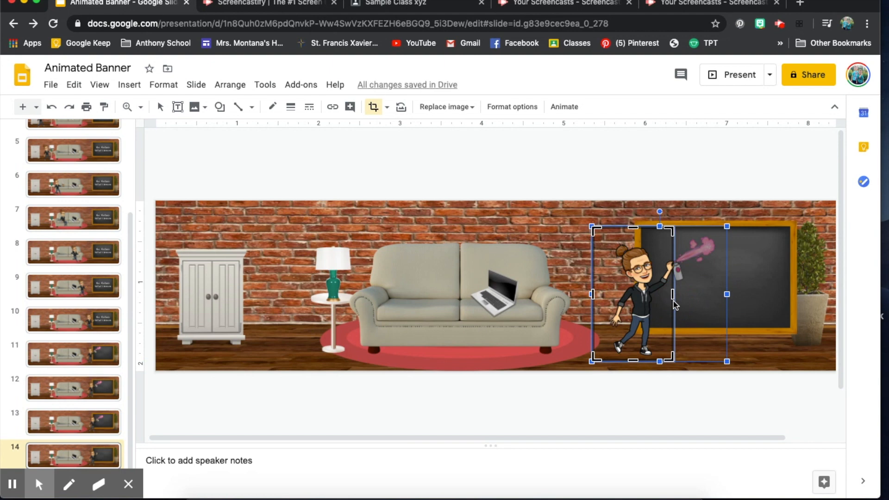
pyautogui.press('Return')
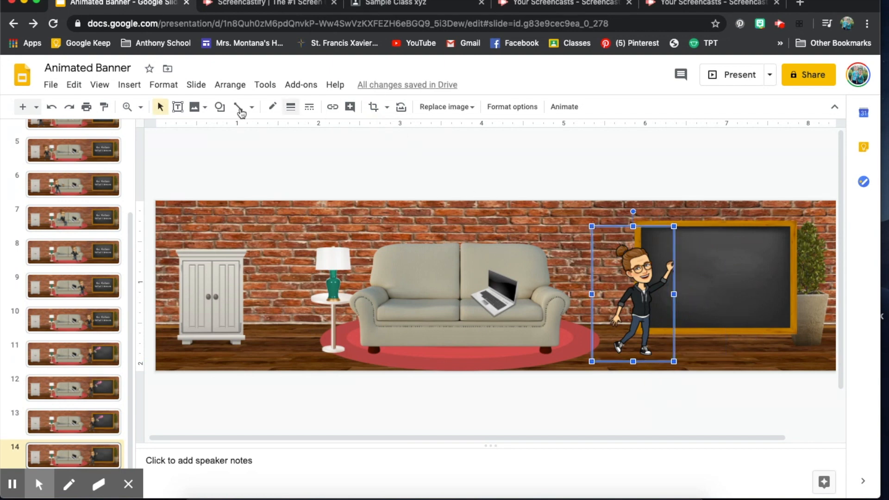
# - Add a text box over the chalkboard on slide 14 reading "MISS YOU!"
pyautogui.click(178, 106)
pyautogui.moveTo(683, 240); pyautogui.dragTo(782, 315)
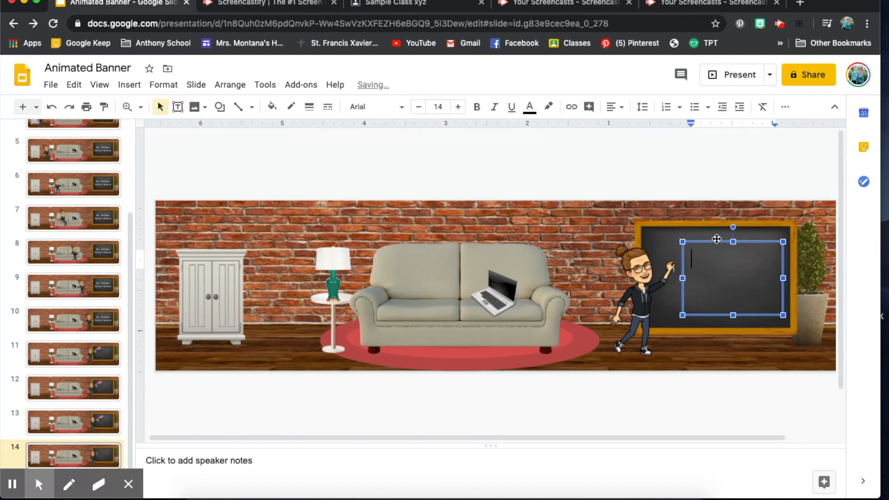
pyautogui.write('MISS YOU!')
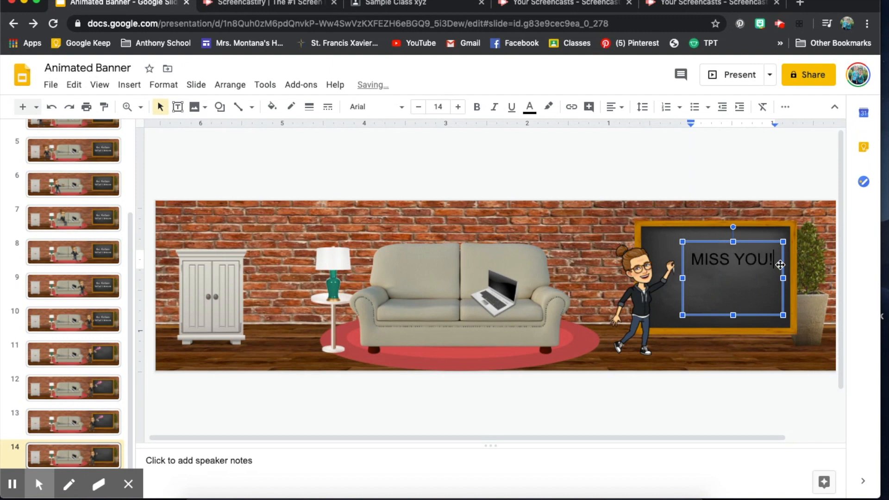
# - Color the "MISS YOU!" text with the custom pink #dc3985
pyautogui.moveTo(792, 259); pyautogui.dragTo(690, 258)
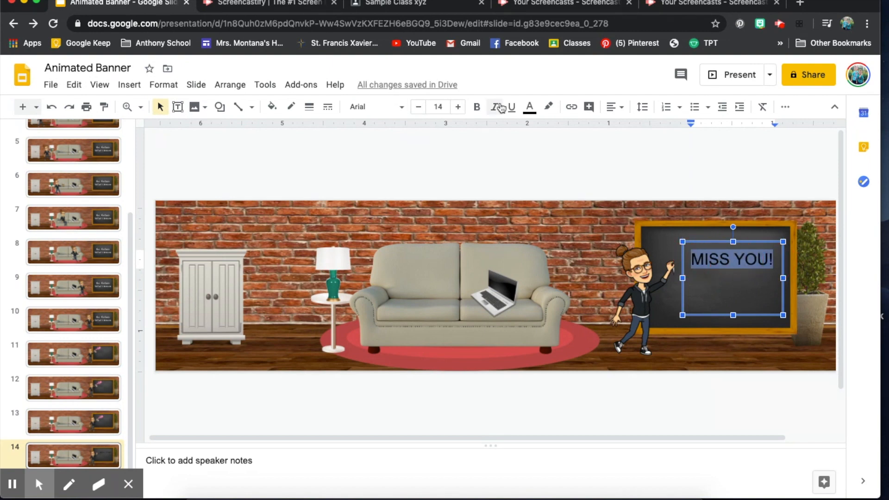
pyautogui.click(528, 107)
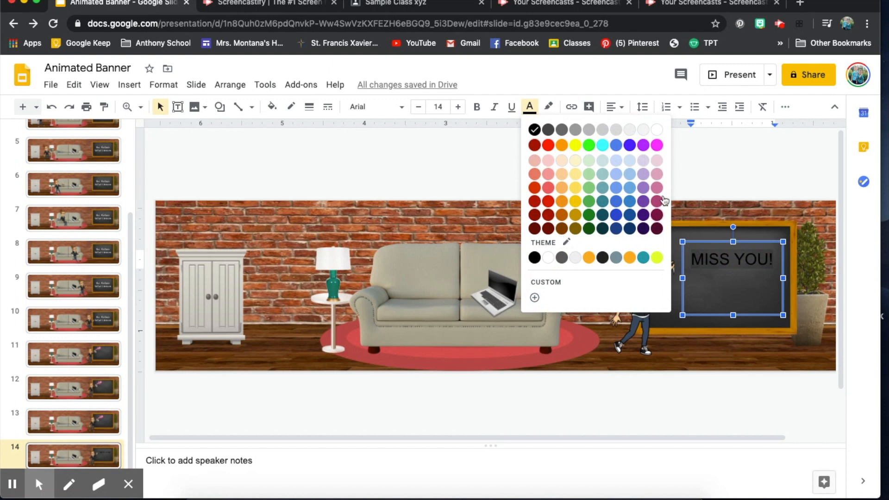
pyautogui.click(537, 293)
pyautogui.click(483, 332)
pyautogui.click(485, 333)
pyautogui.click(491, 333)
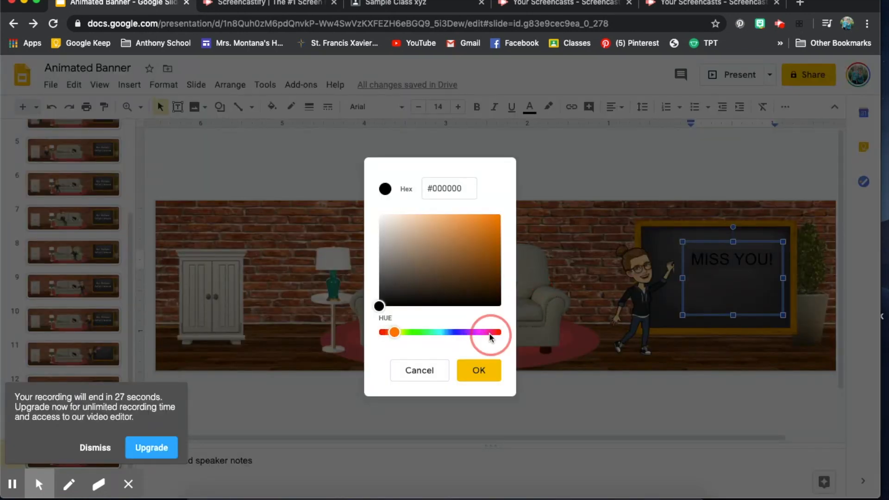
pyautogui.click(477, 333)
pyautogui.click(468, 333)
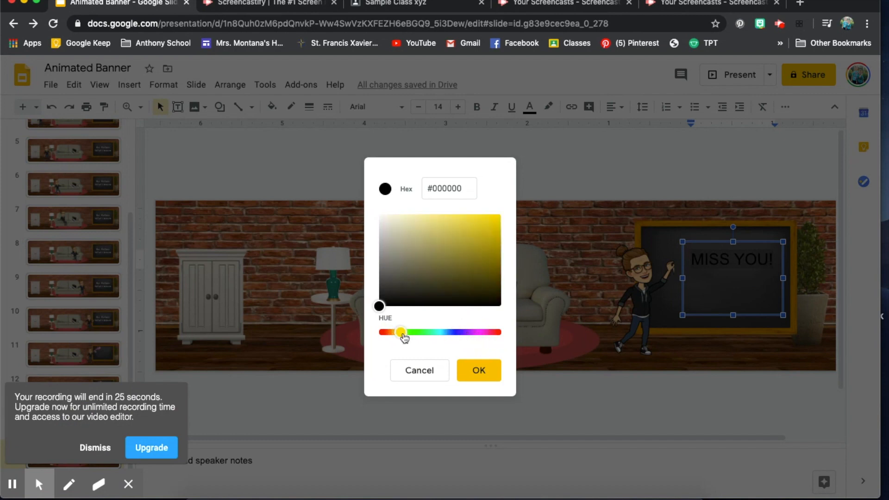
pyautogui.click(469, 333)
pyautogui.click(480, 332)
pyautogui.click(487, 333)
pyautogui.click(470, 229)
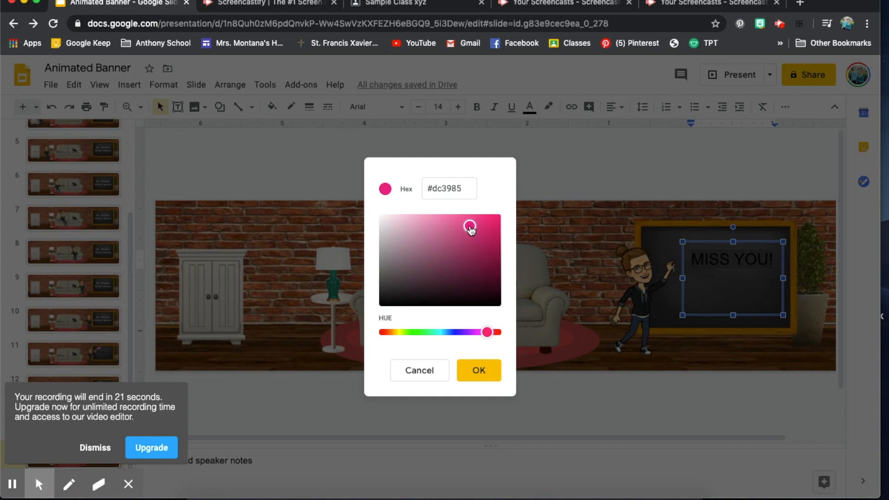
pyautogui.click(472, 369)
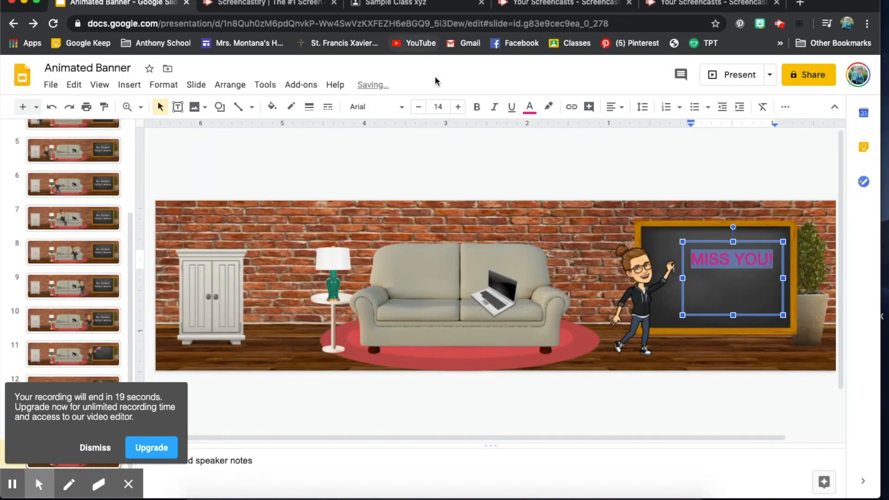
# - Try Happy Monkey on the "MISS YOU!" text and set its font to Calligraffitti
pyautogui.click(401, 106)
pyautogui.click(382, 257)
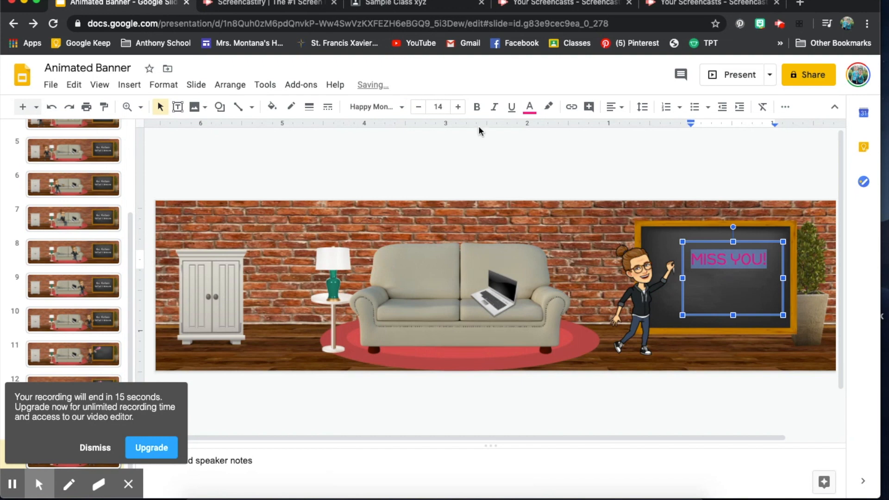
pyautogui.click(404, 106)
pyautogui.scroll(-4, 414, 336)
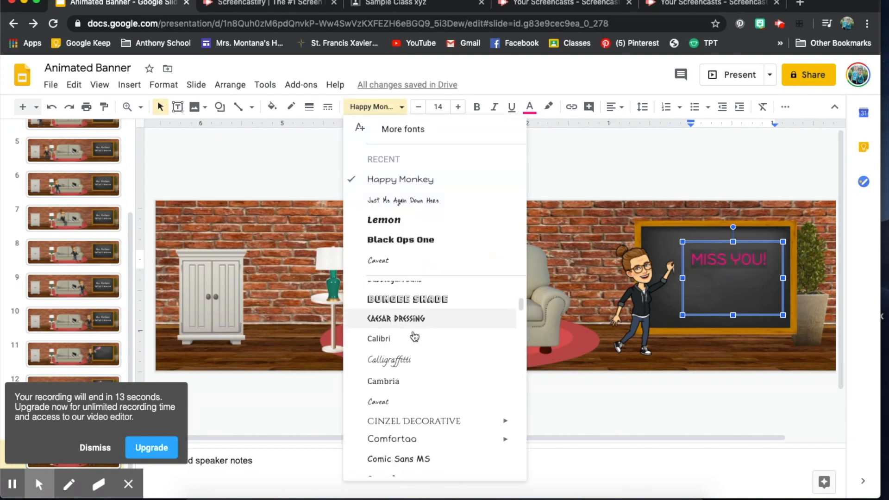
pyautogui.click(411, 353)
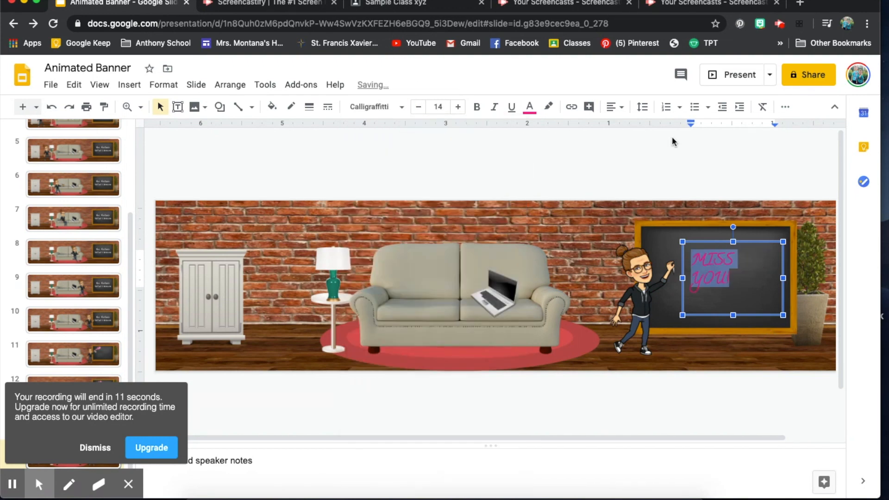
# - Increase the font size of "MISS YOU!" in single steps until its two lines fill most of the chalkboard
pyautogui.click(458, 107)
pyautogui.click(457, 107)
pyautogui.click(458, 107)
pyautogui.click(457, 107)
pyautogui.click(458, 107)
pyautogui.click(458, 106)
pyautogui.click(457, 107)
pyautogui.click(457, 107)
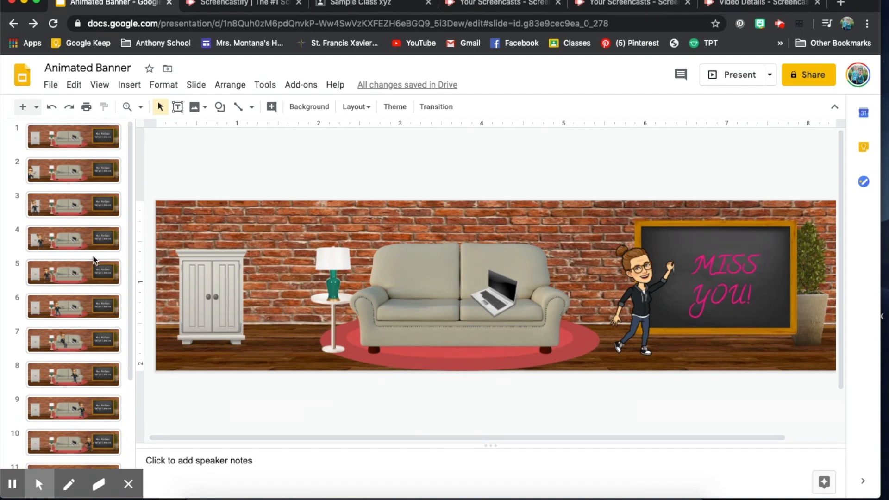
# - Go through the slides in order from slide 1 to slide 14 to check the Bitmoji's frame-by-frame movement
pyautogui.click(52, 134)
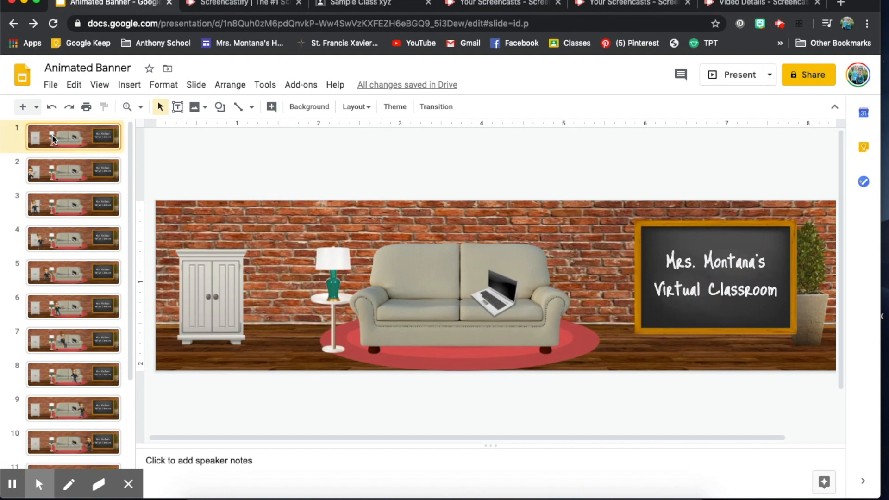
pyautogui.press('Down')
pyautogui.press('Down')
pyautogui.press('Down')
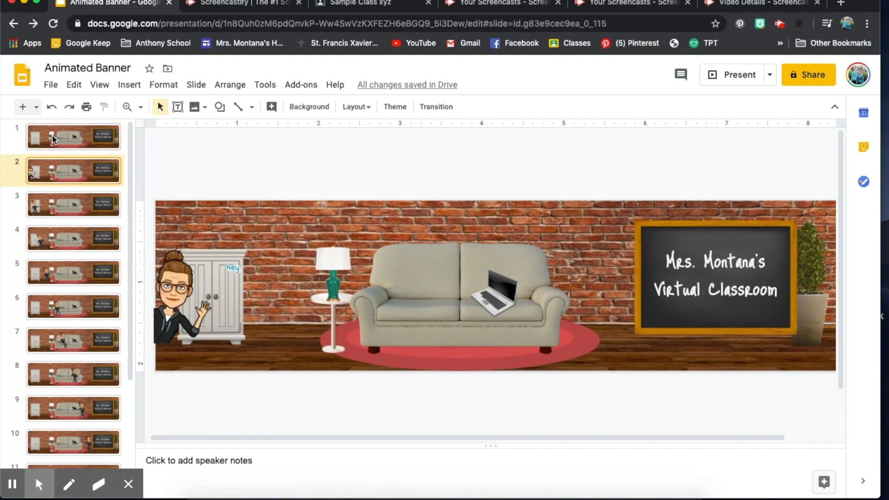
pyautogui.press('Down')
pyautogui.press('Down')
pyautogui.press('Down')
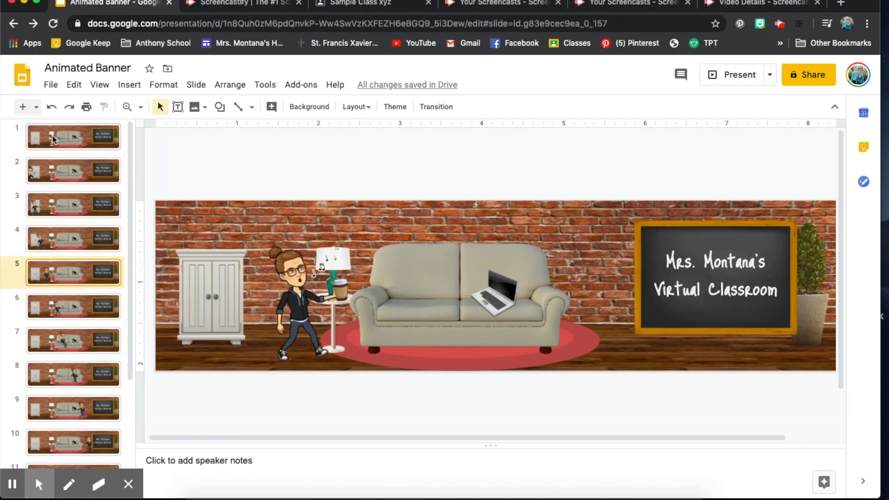
pyautogui.press('Down')
pyautogui.press('Down')
pyautogui.press('Down')
pyautogui.press('Down')
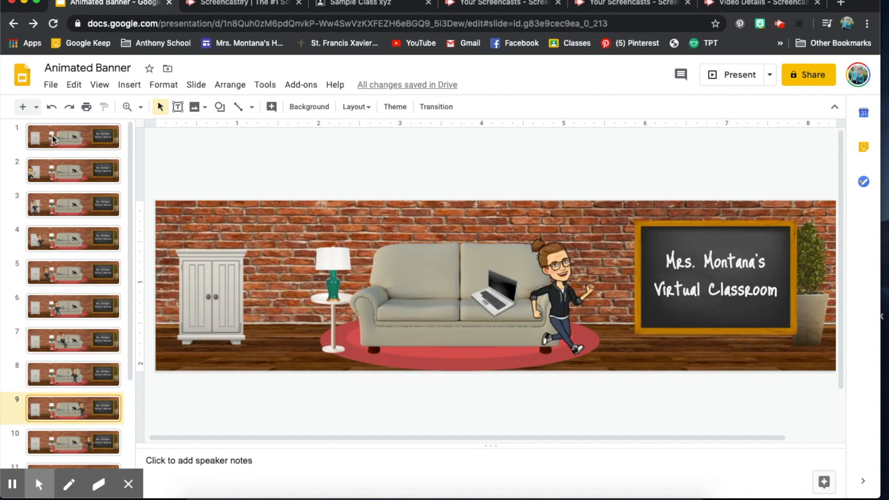
pyautogui.press('Down')
pyautogui.press('Down')
pyautogui.press('Down')
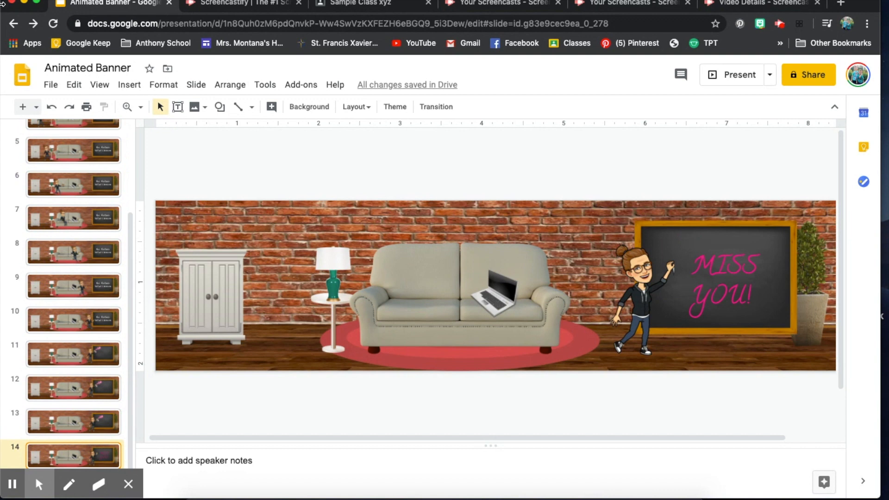
# - Return to slide 1 and open the Creator Studio add-on
pyautogui.scroll(3, 81, 190)
pyautogui.click(33, 143)
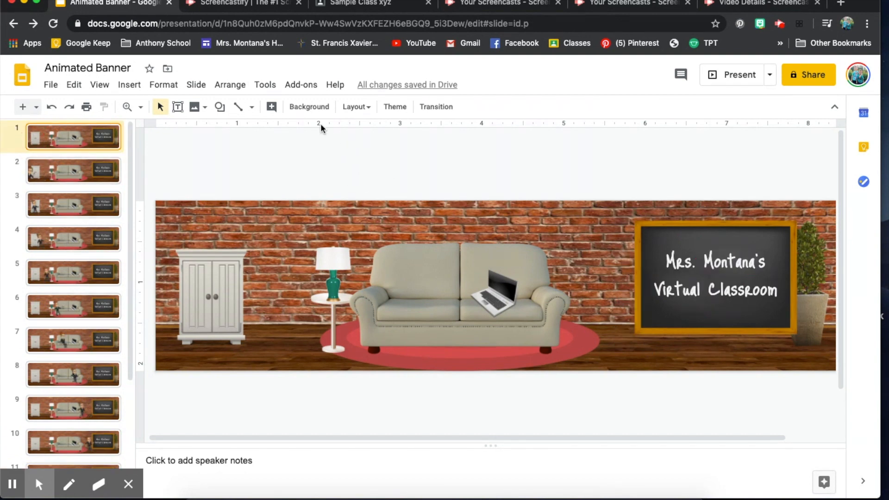
pyautogui.click(300, 85)
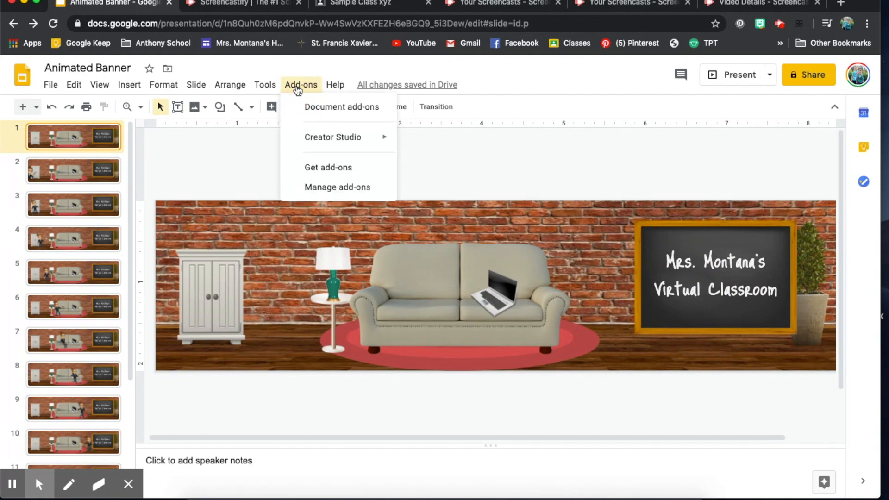
pyautogui.moveTo(318, 138)
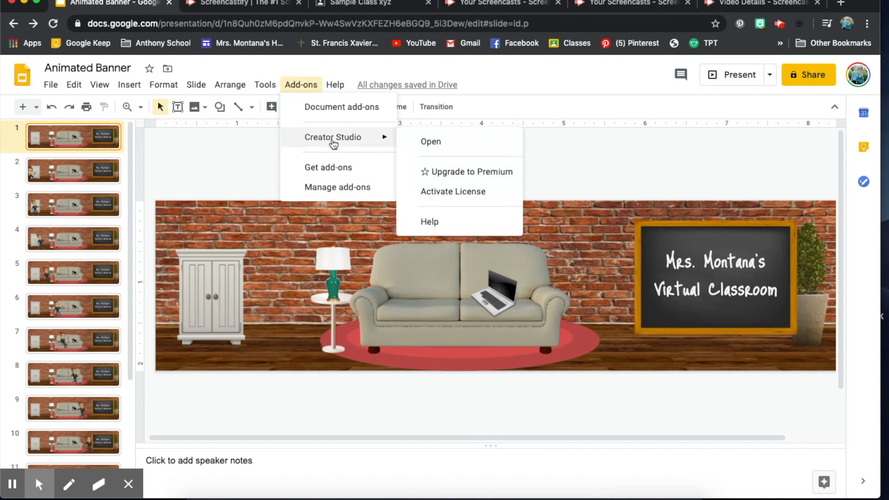
pyautogui.click(456, 146)
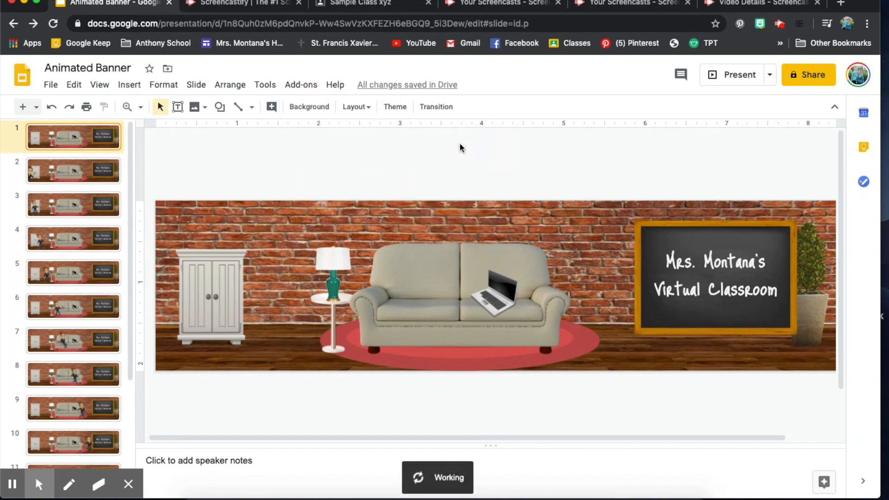